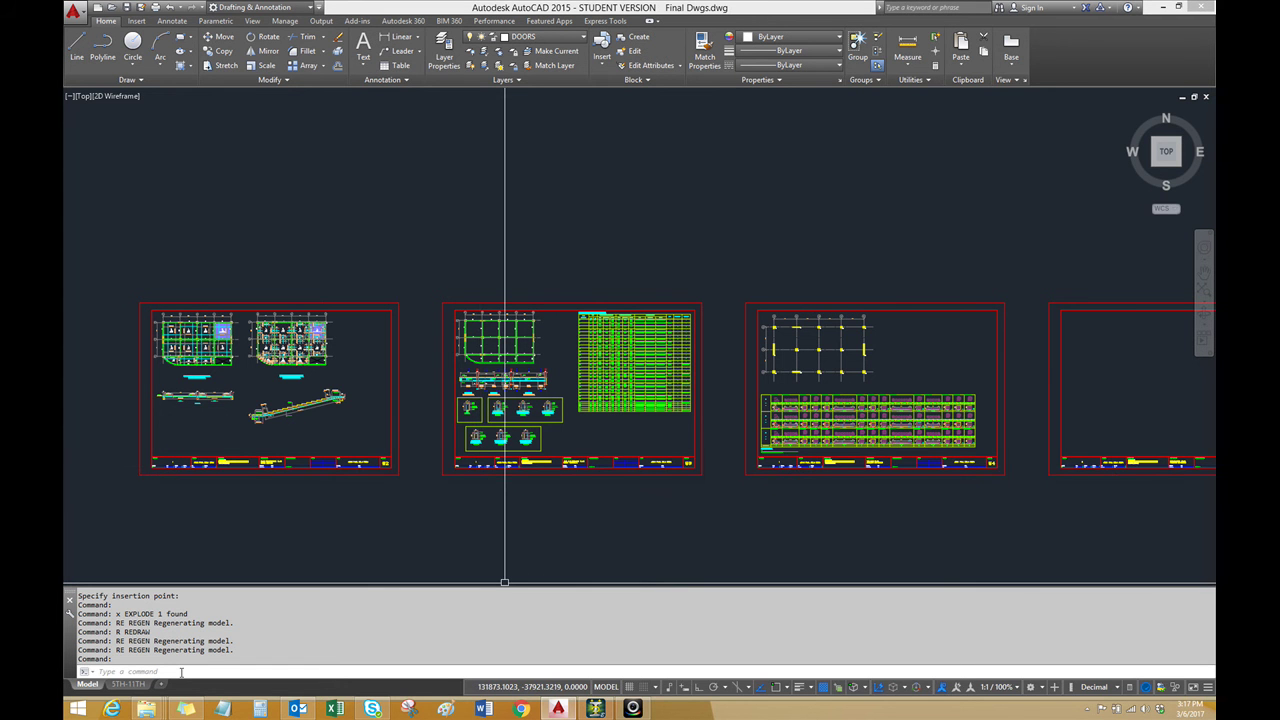
Switch to the STAAD folder and launch STAAD Advanced Concrete Designer
mouse_move(147, 710)
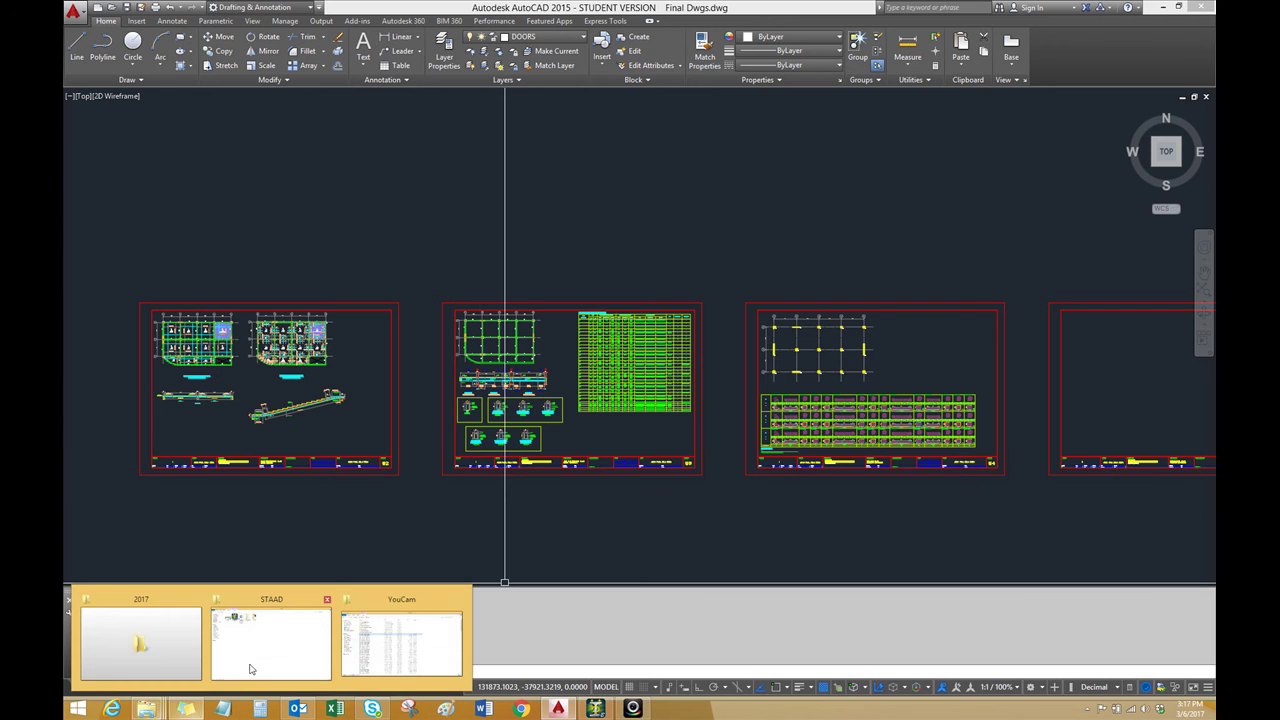
left_click(275, 643)
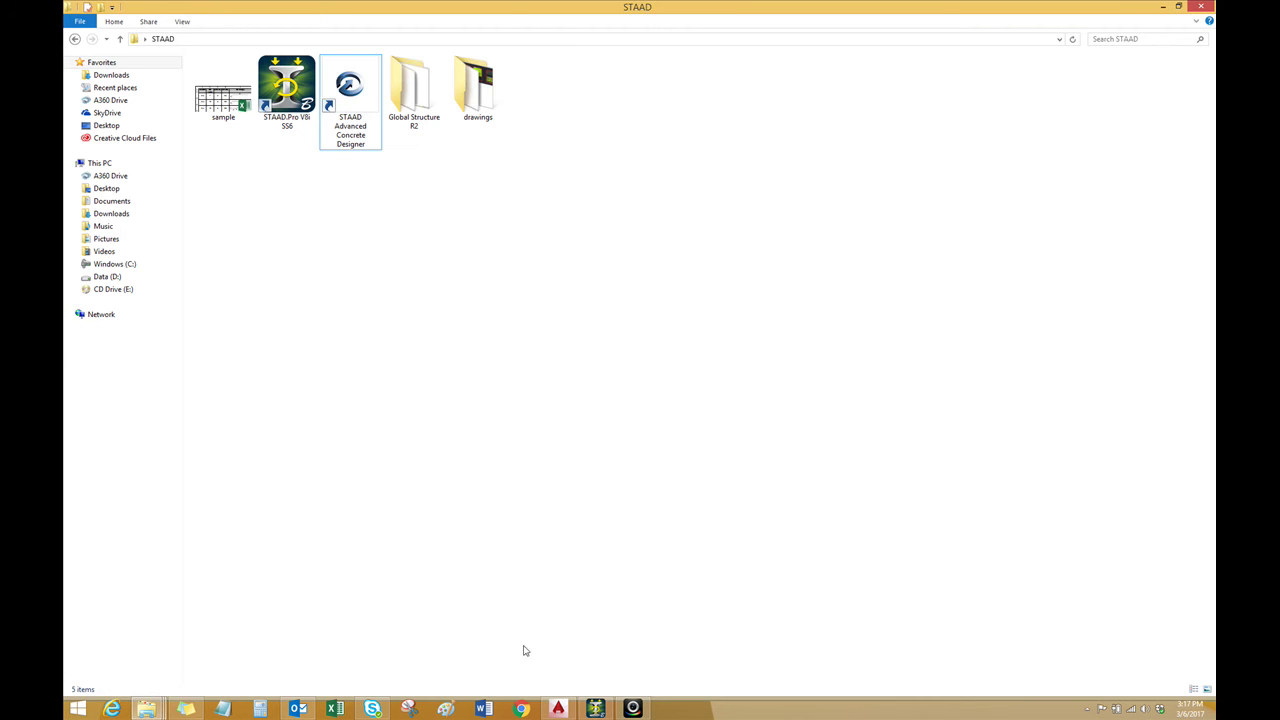
left_click(632, 708)
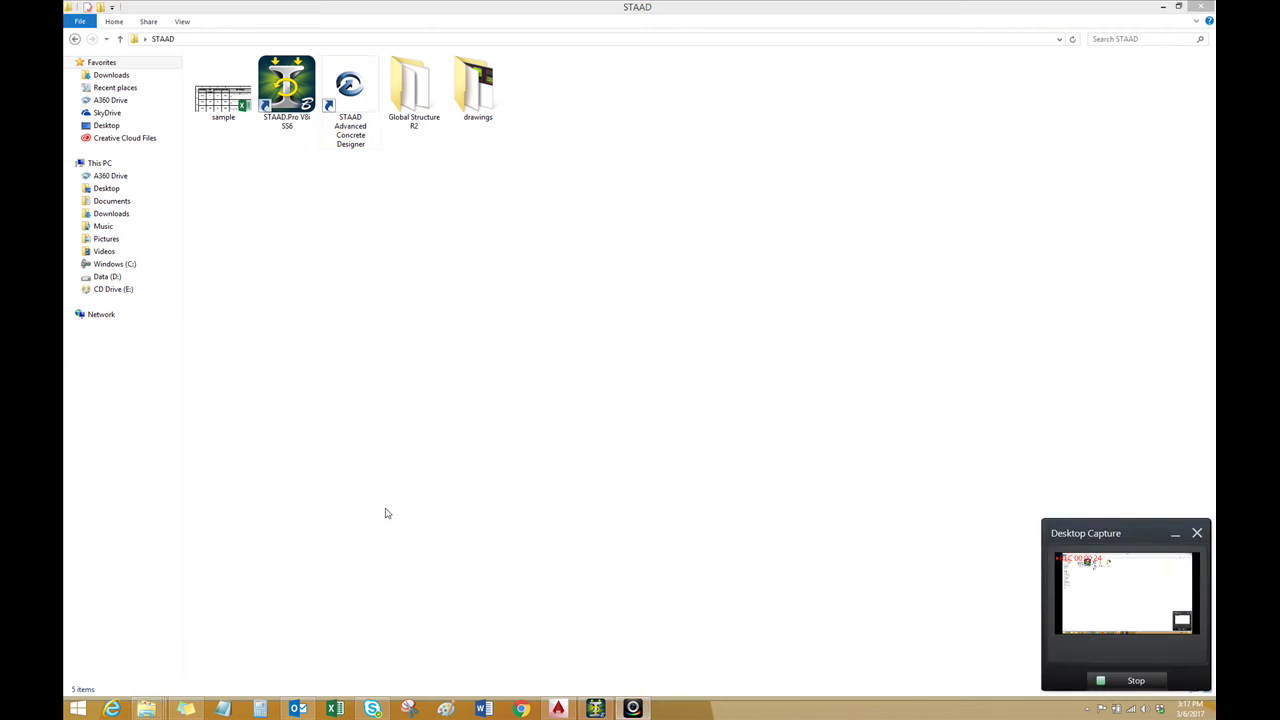
left_click(350, 92)
left_click(350, 95)
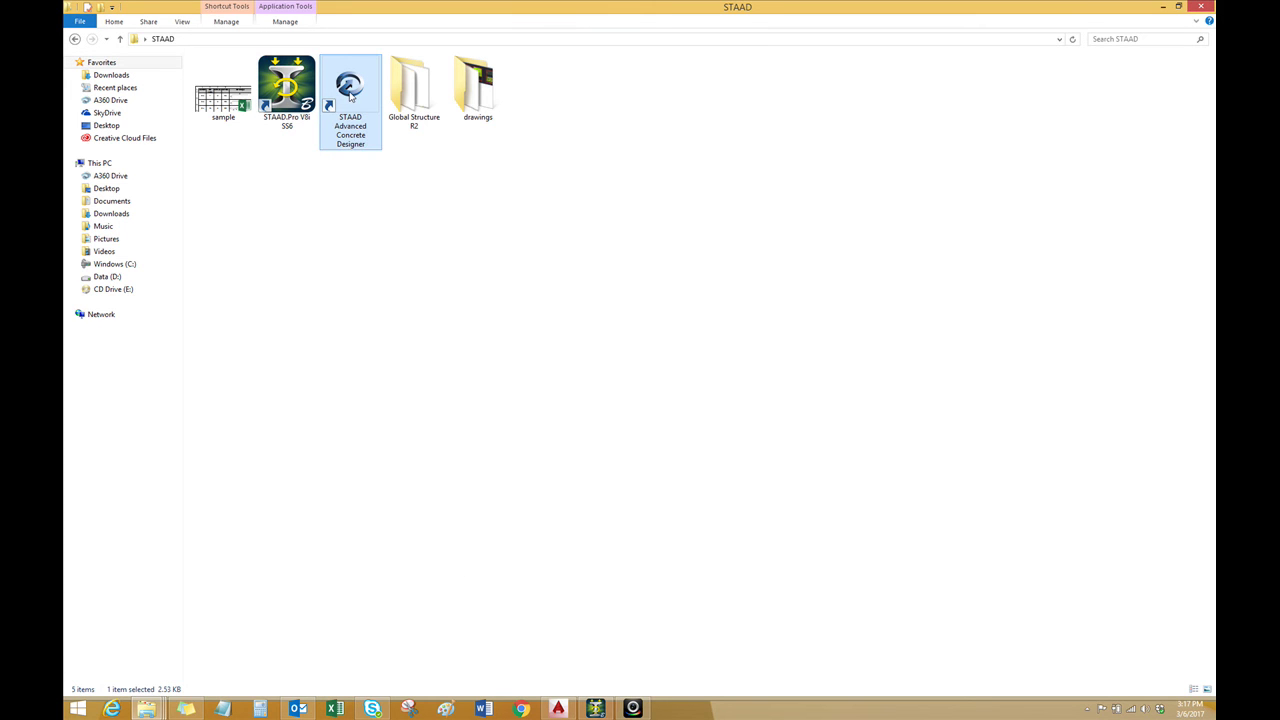
right_click(350, 95)
left_click(372, 101)
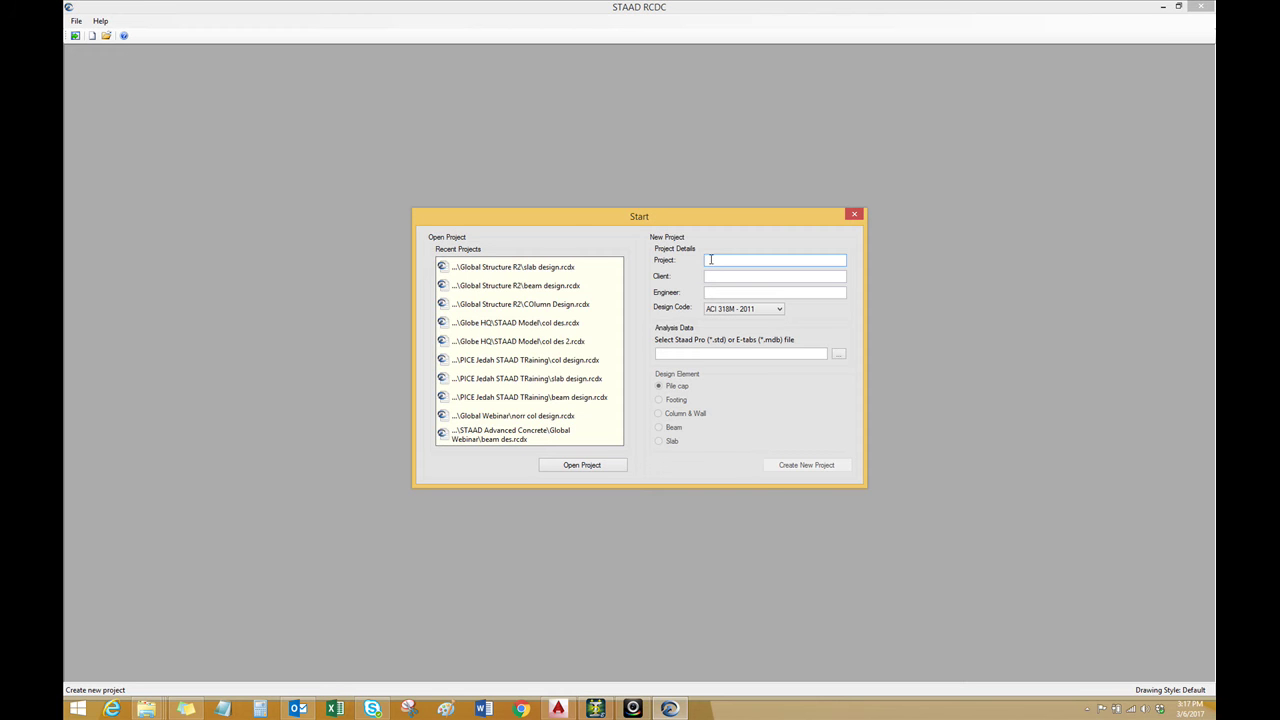
Enter SMDC as the new project's name and client, fill in the engineer's initials, and keep the ACI 318M - 2011 design code
type("SMDC")
left_click_drag(740, 262, 683, 264)
key("ctrl+c")
left_click(717, 276)
key("ctrl+v")
left_click(726, 293)
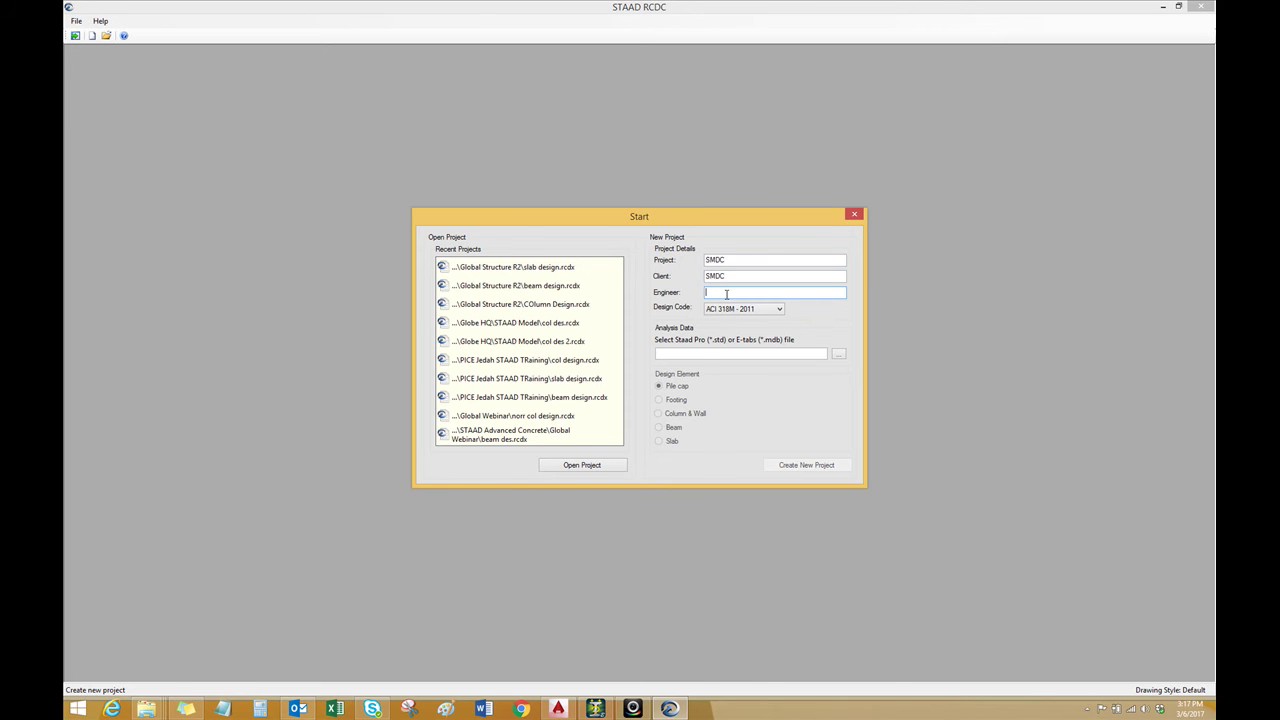
type("JP")
left_click(776, 309)
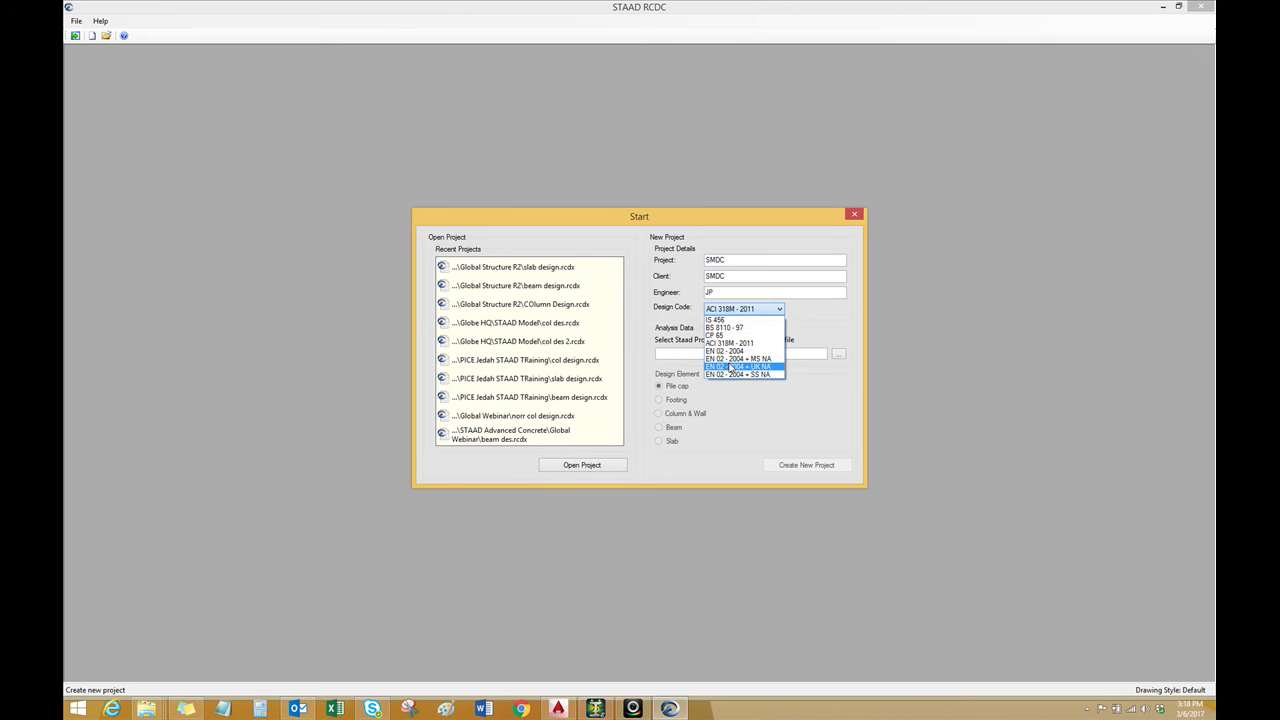
left_click(726, 292)
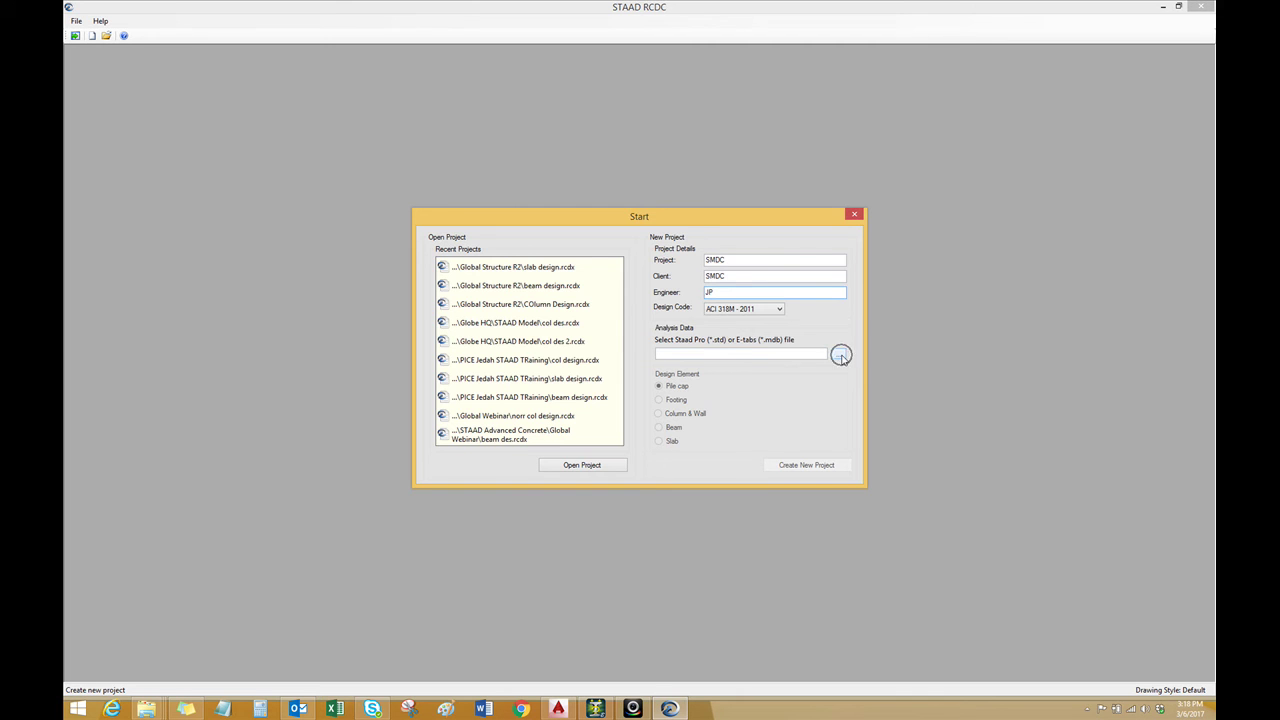
Load the Global Structure R2 analysis file and create a new project with Footing as the design element
left_click(842, 359)
left_click(567, 311)
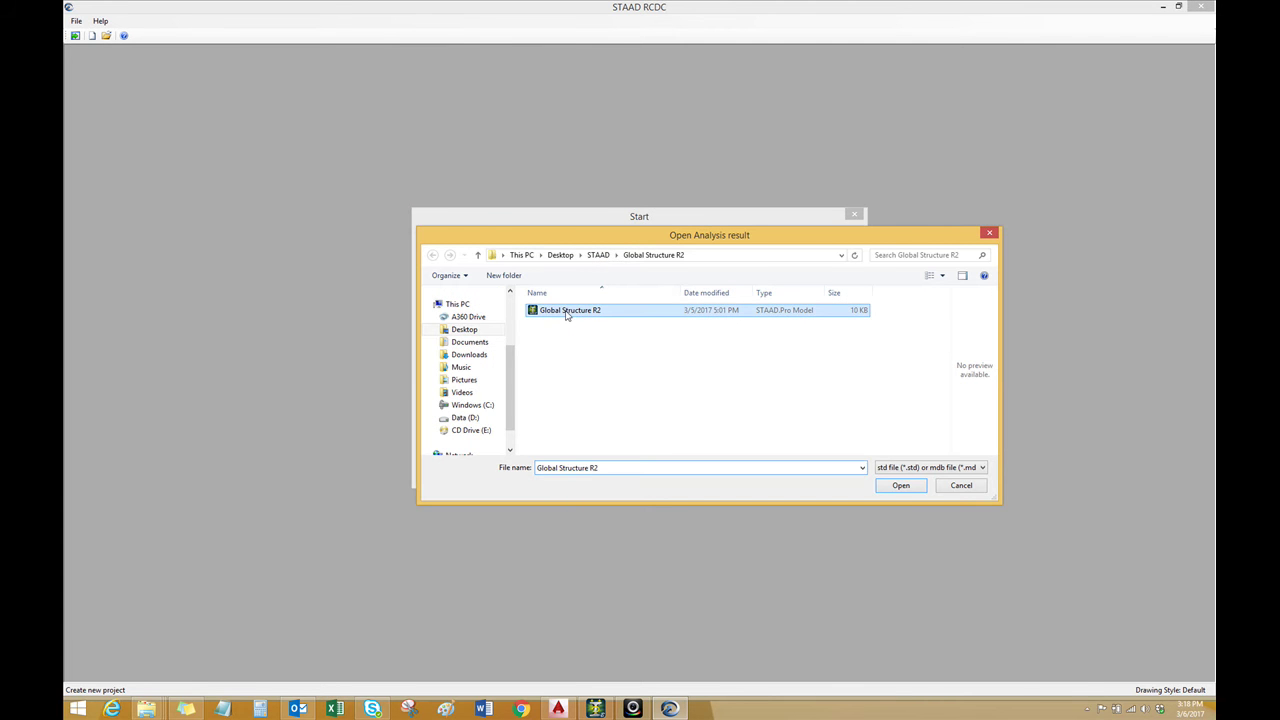
left_click(901, 486)
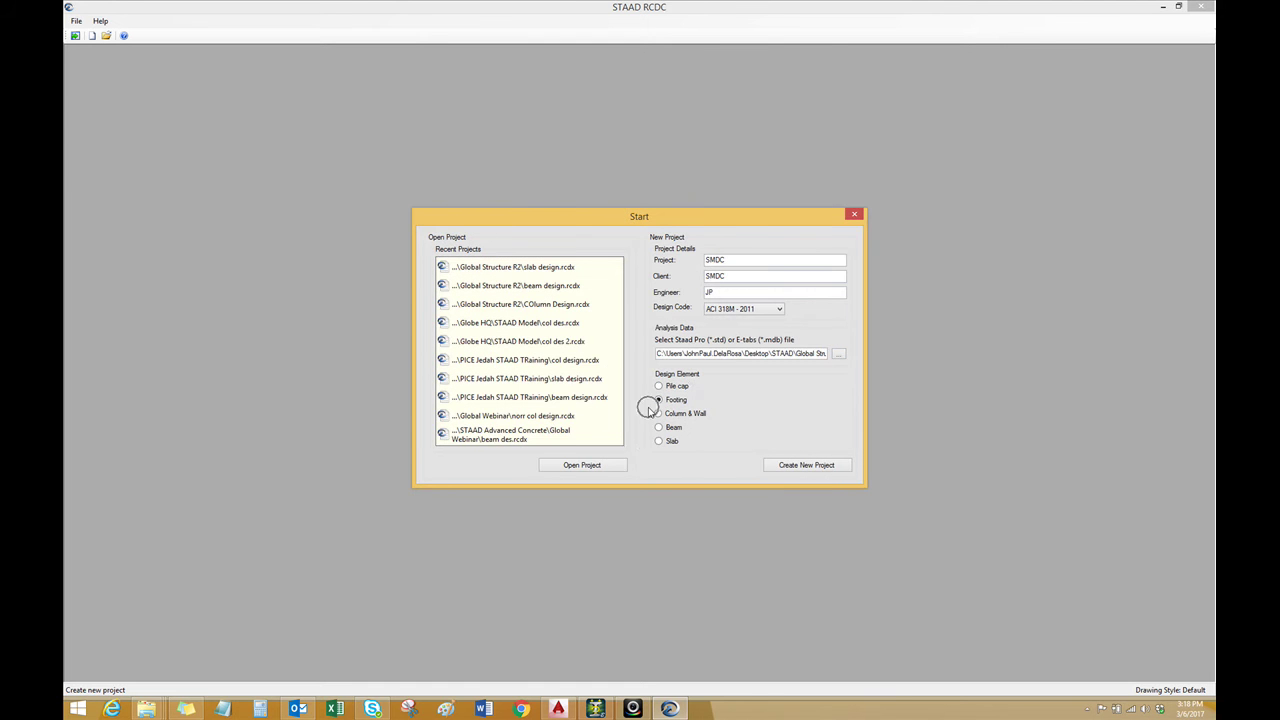
left_click(802, 468)
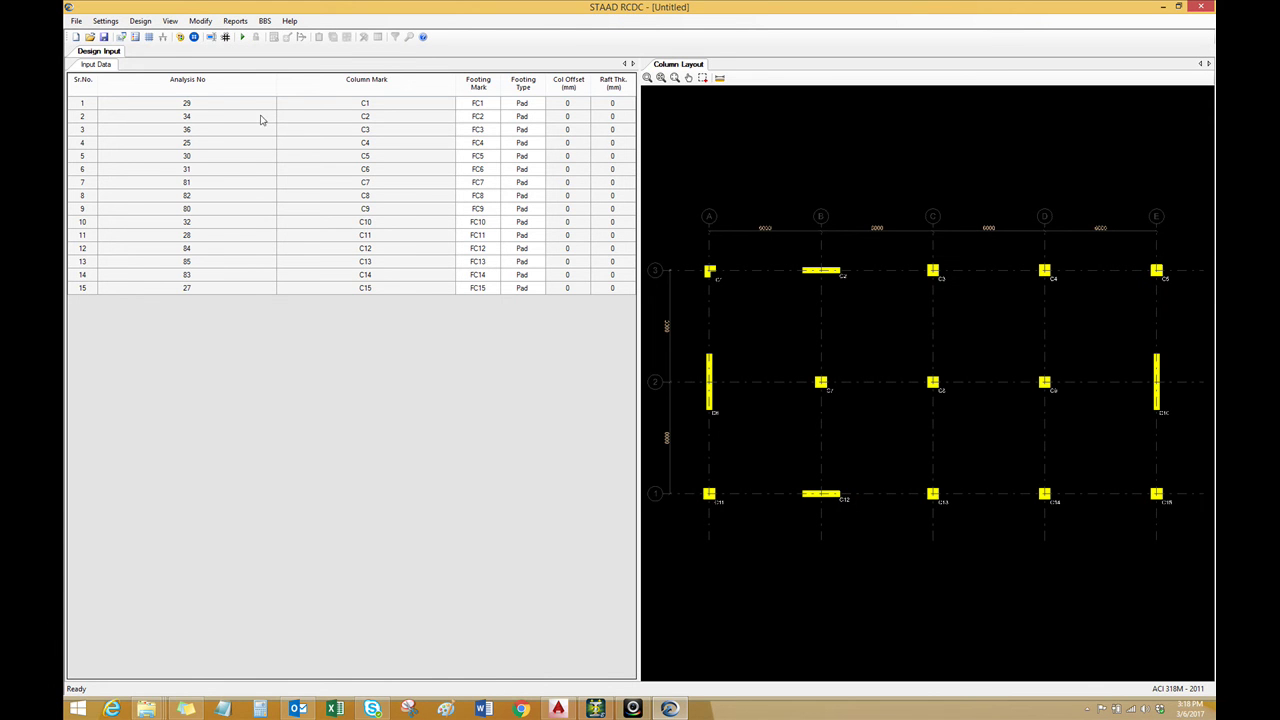
Assign the Earthquake X load type to analysis load cases SEISMIC - EX1 and SEISMIC - EX2 in the basic load cases
left_click(105, 20)
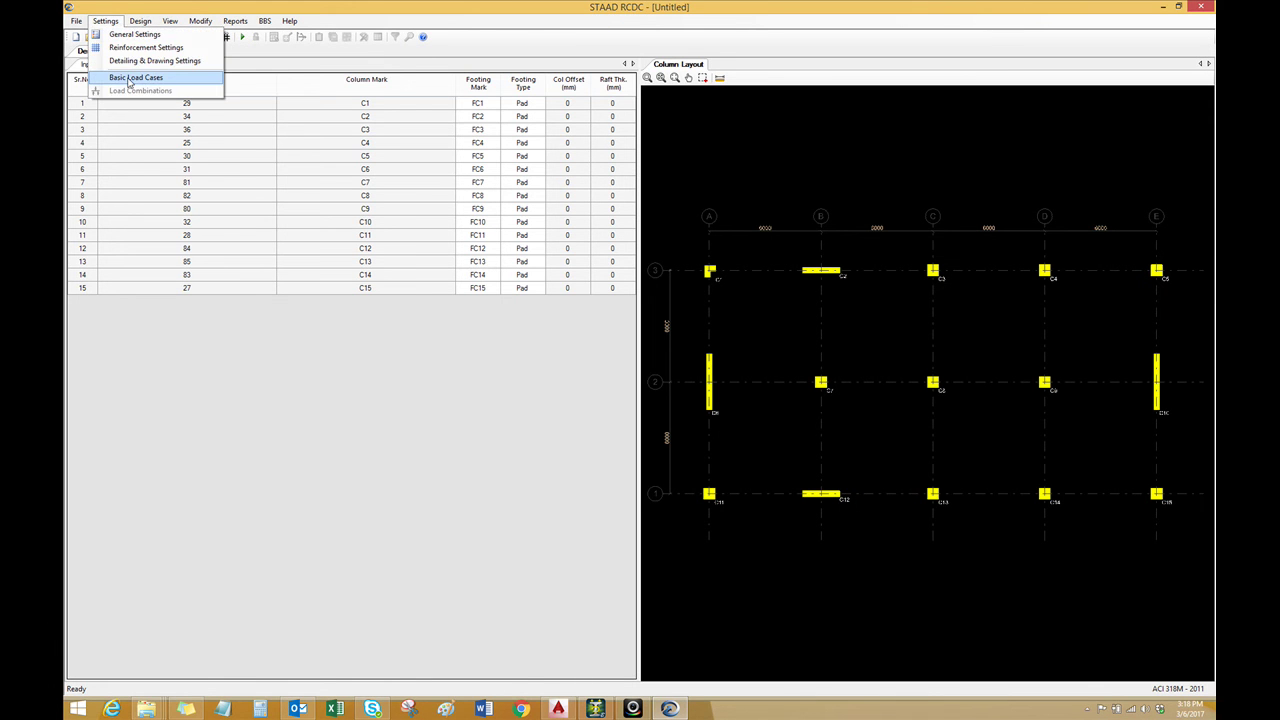
left_click(128, 78)
left_click(588, 251)
left_click(614, 251)
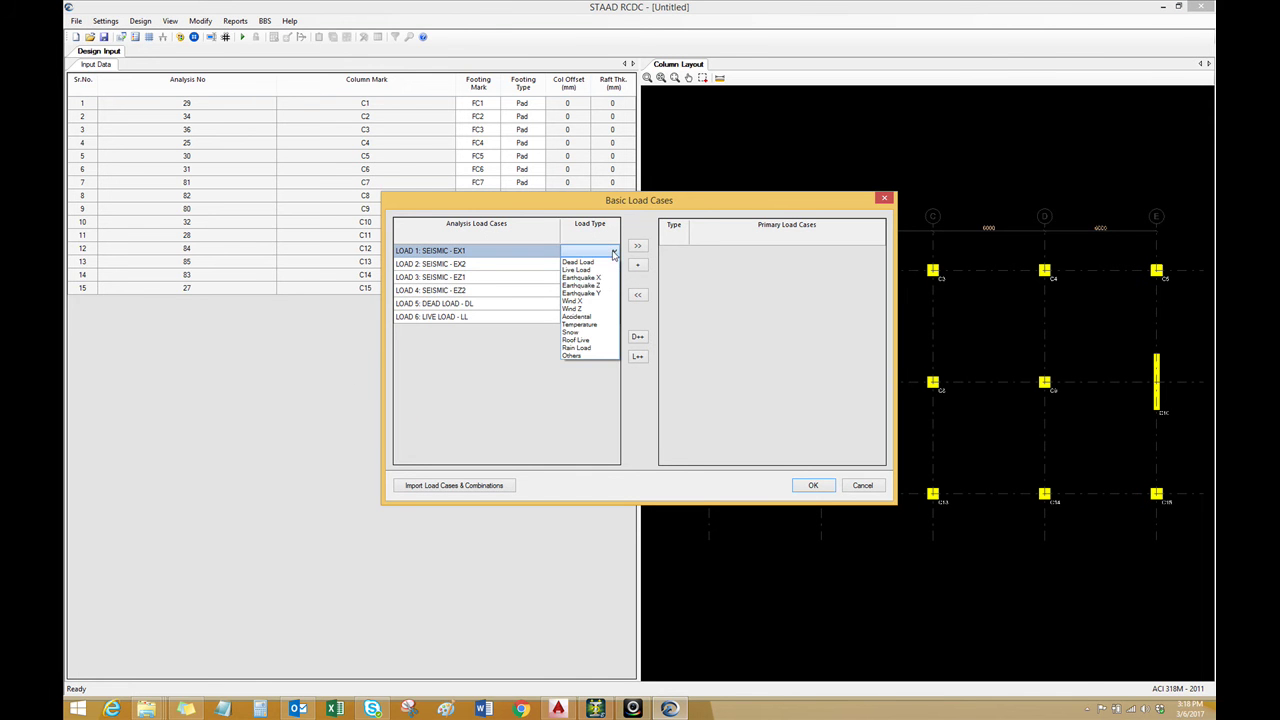
left_click(581, 277)
left_click(588, 264)
left_click(614, 264)
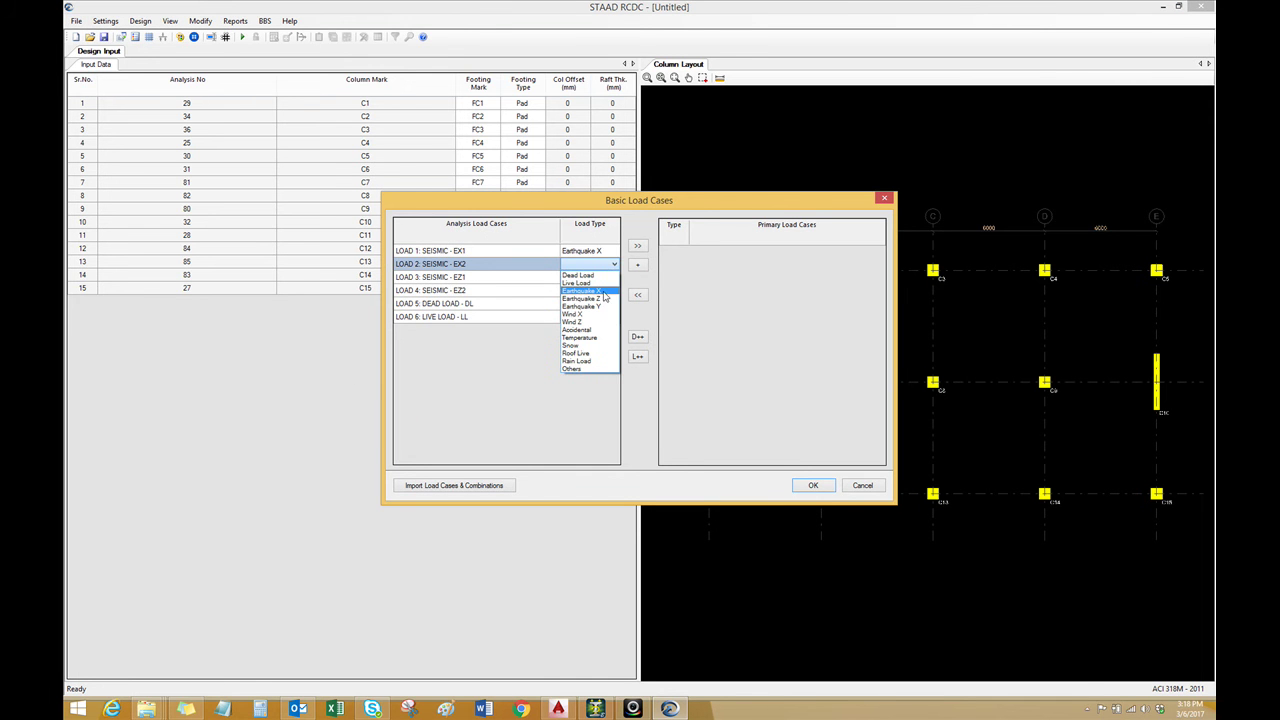
left_click(600, 291)
Assign the Earthquake Z load type to analysis load cases SEISMIC - EZ1 and SEISMIC - EZ2
left_click(588, 277)
left_click(614, 277)
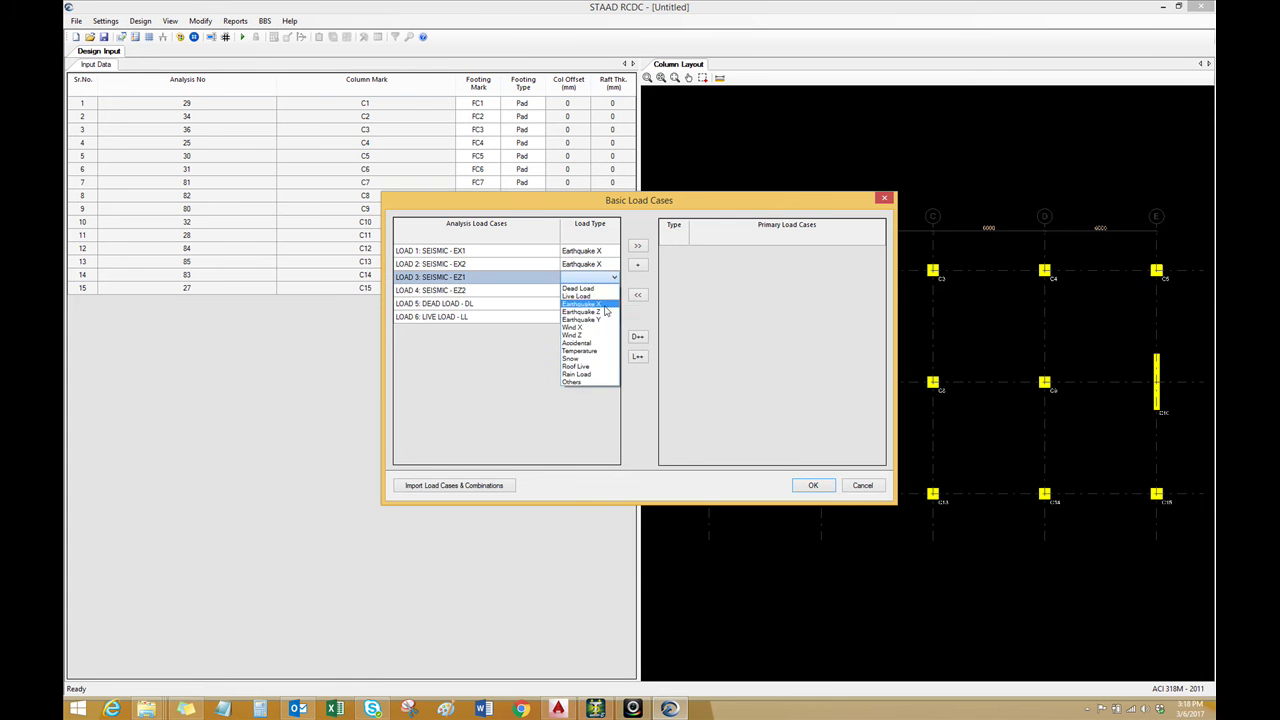
left_click(605, 311)
left_click(605, 290)
left_click(605, 290)
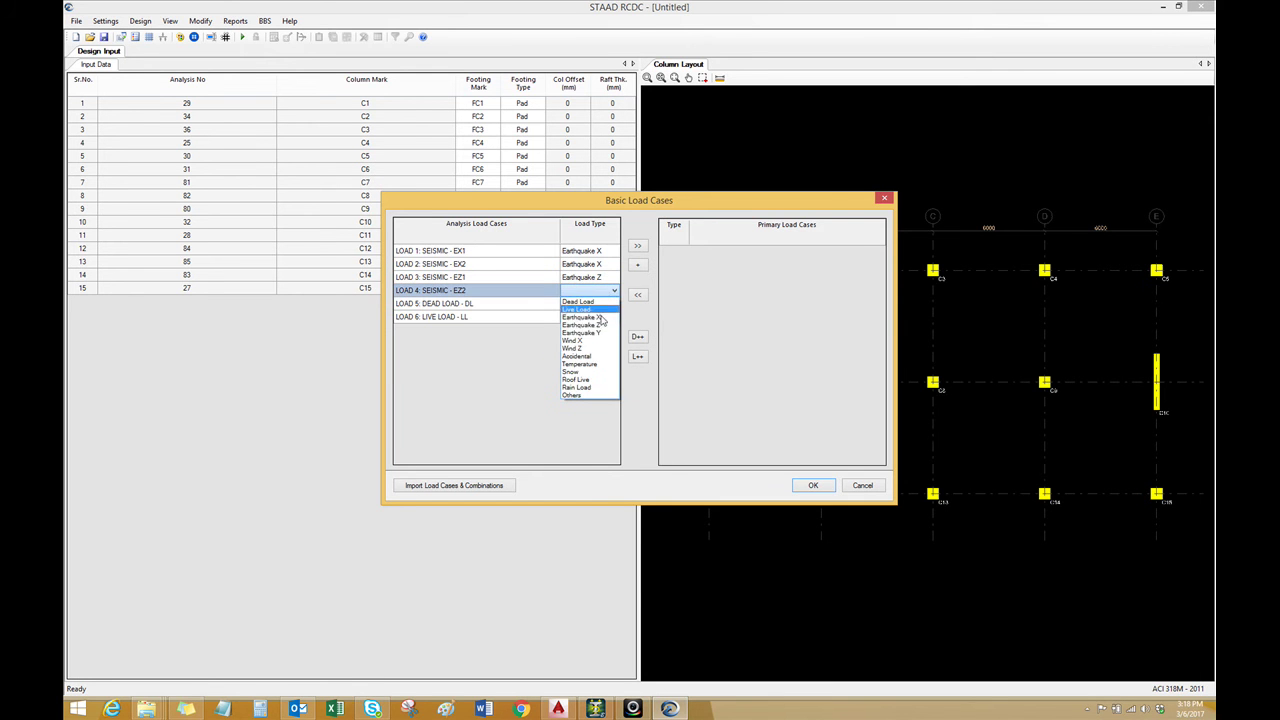
left_click(600, 325)
Assign the Dead Load type to DEAD LOAD - DL and the Live Load type to LIVE LOAD - LL
left_click(600, 303)
left_click(603, 303)
left_click(598, 315)
left_click(600, 316)
left_click(605, 316)
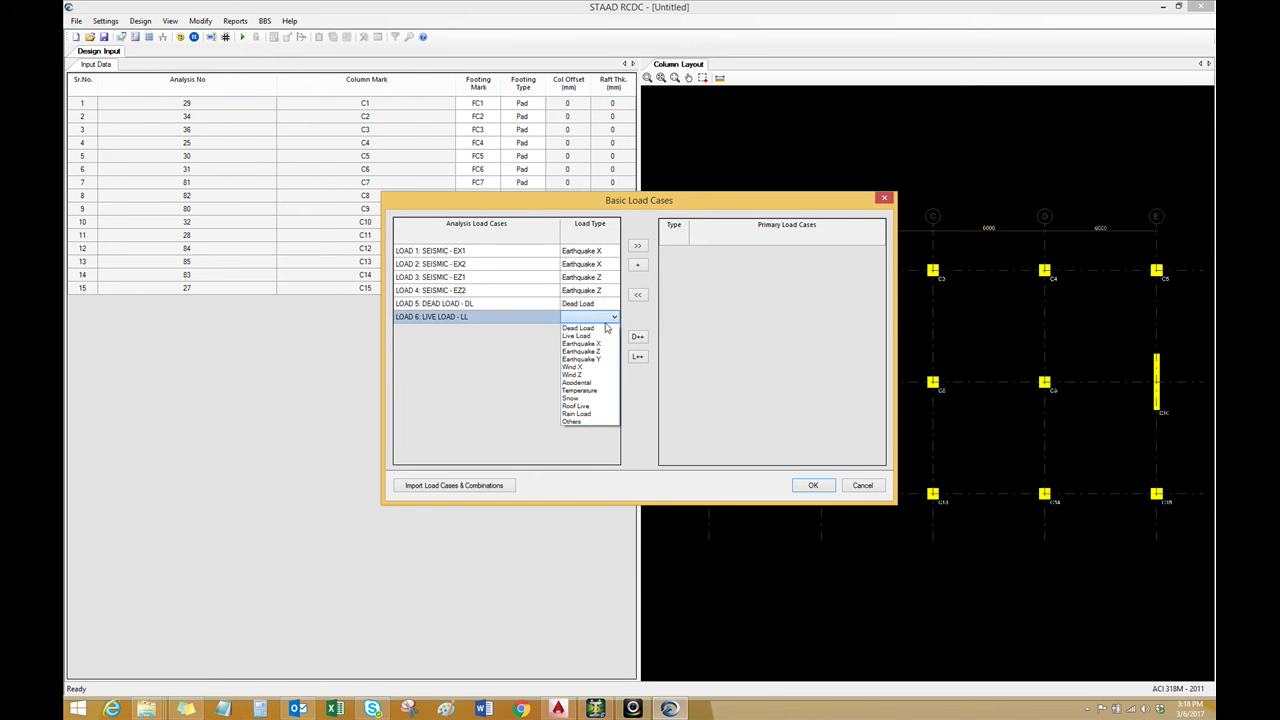
left_click(578, 336)
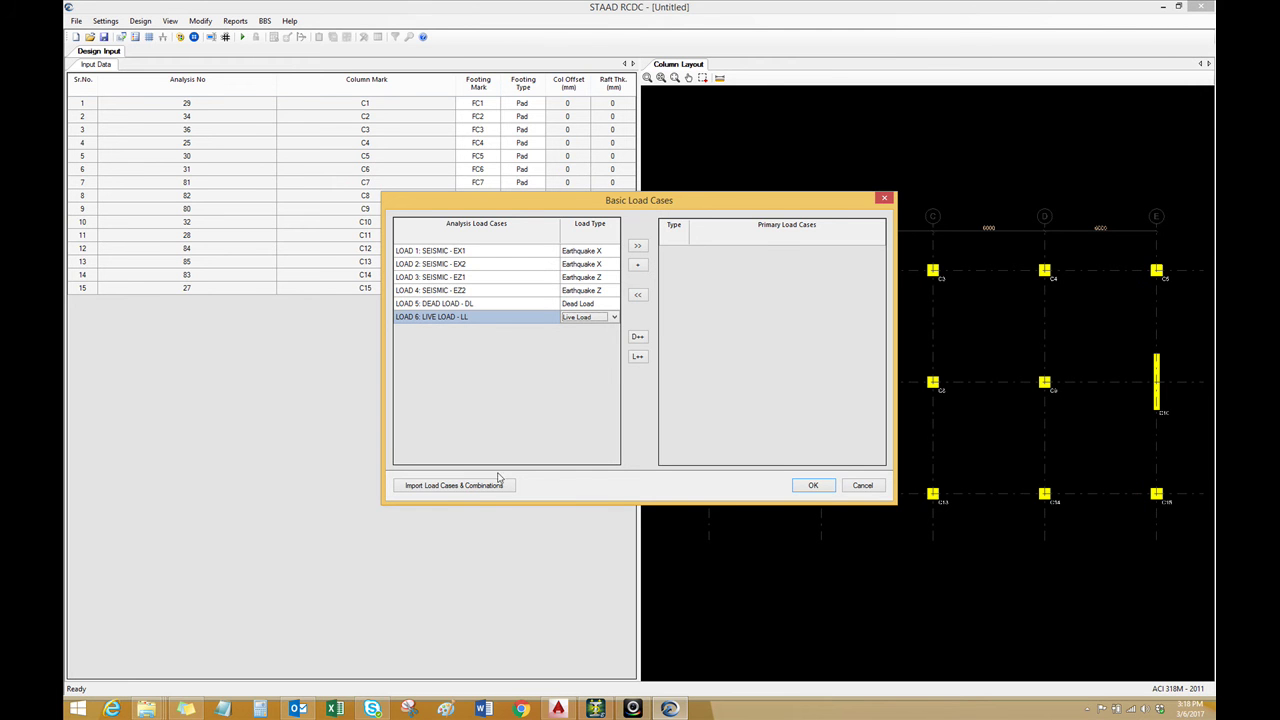
Add all six analysis load cases to the primary load cases and accept them
left_click(462, 490)
left_click_drag(520, 251, 515, 320)
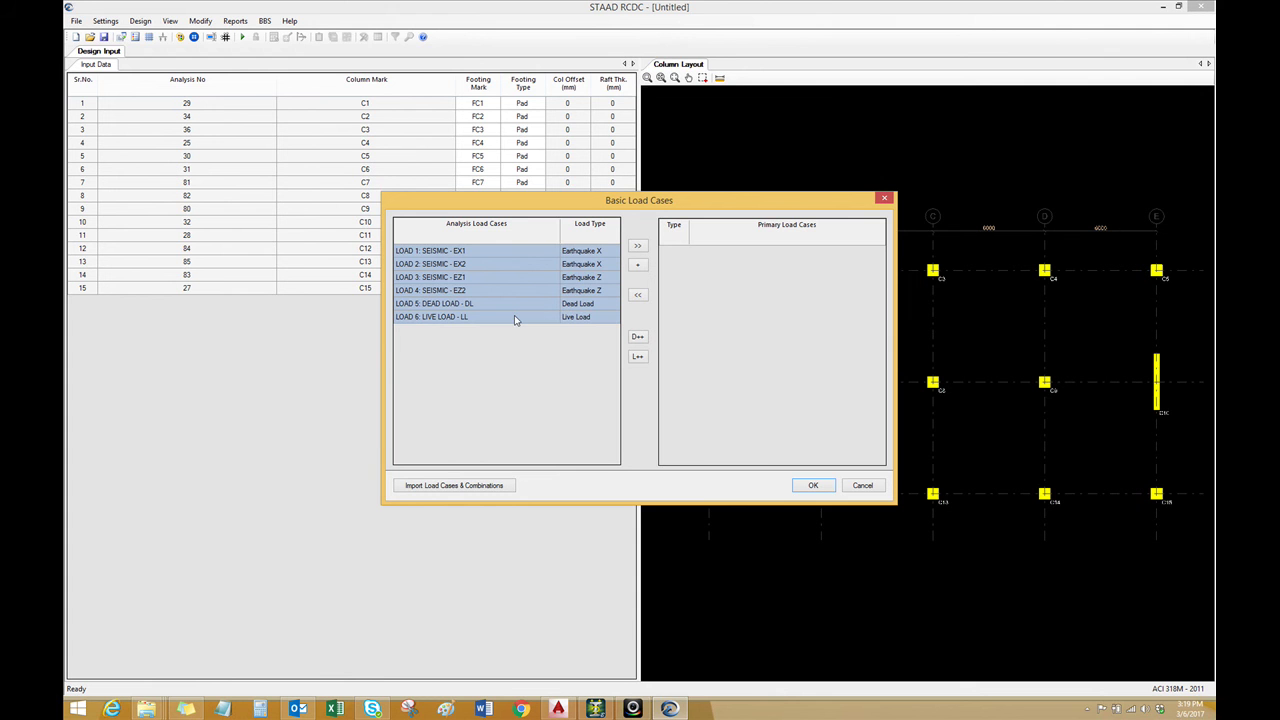
left_click(637, 246)
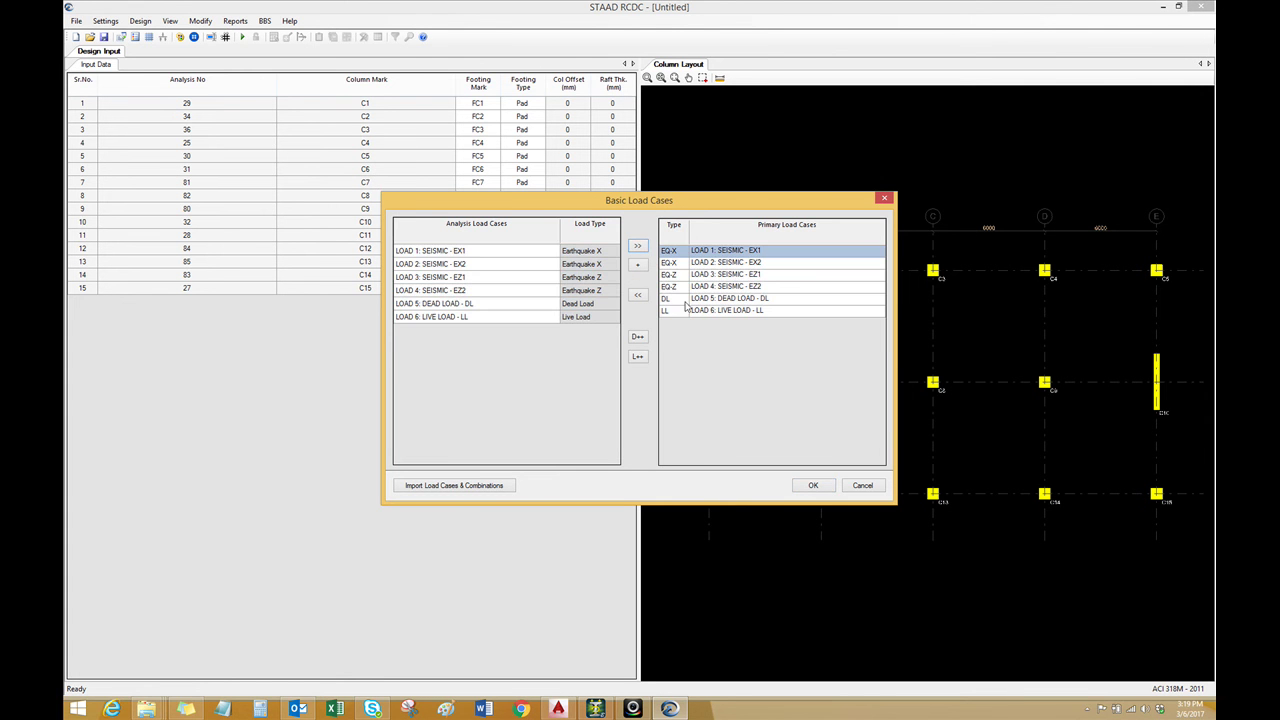
left_click(813, 485)
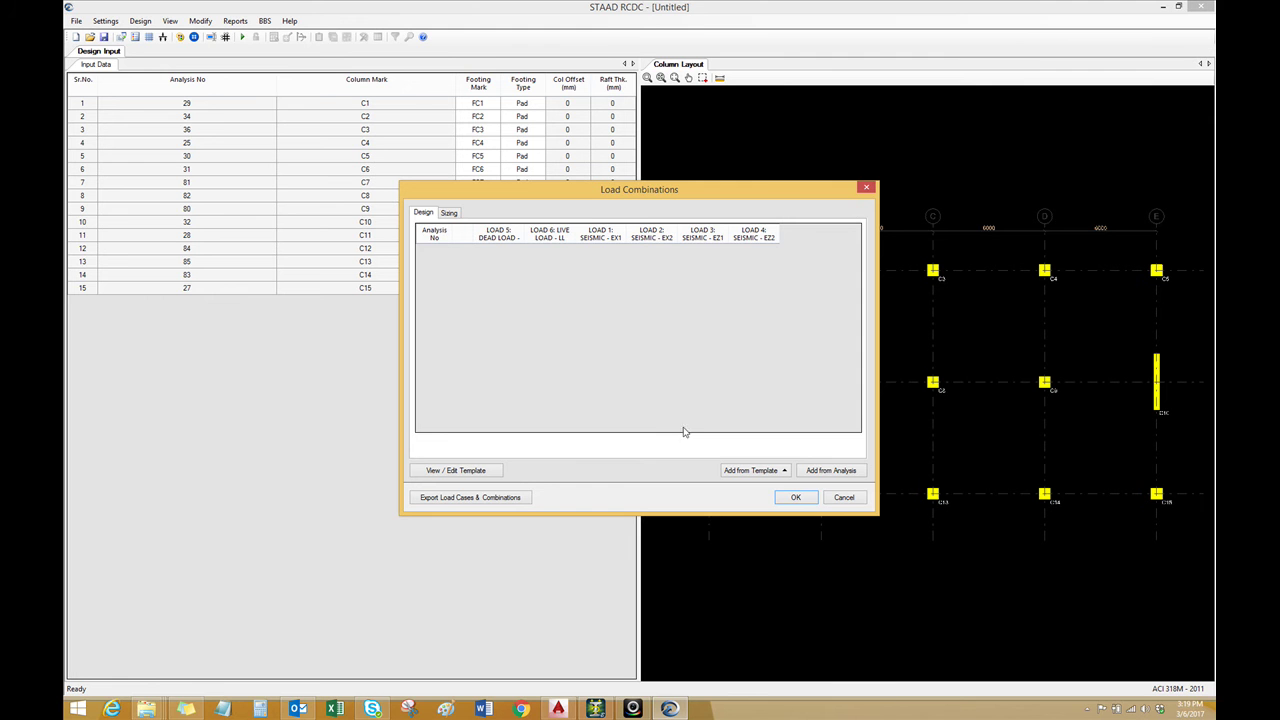
Add the design load combinations from the template for regular structures and inspect the dead load factors
left_click(771, 472)
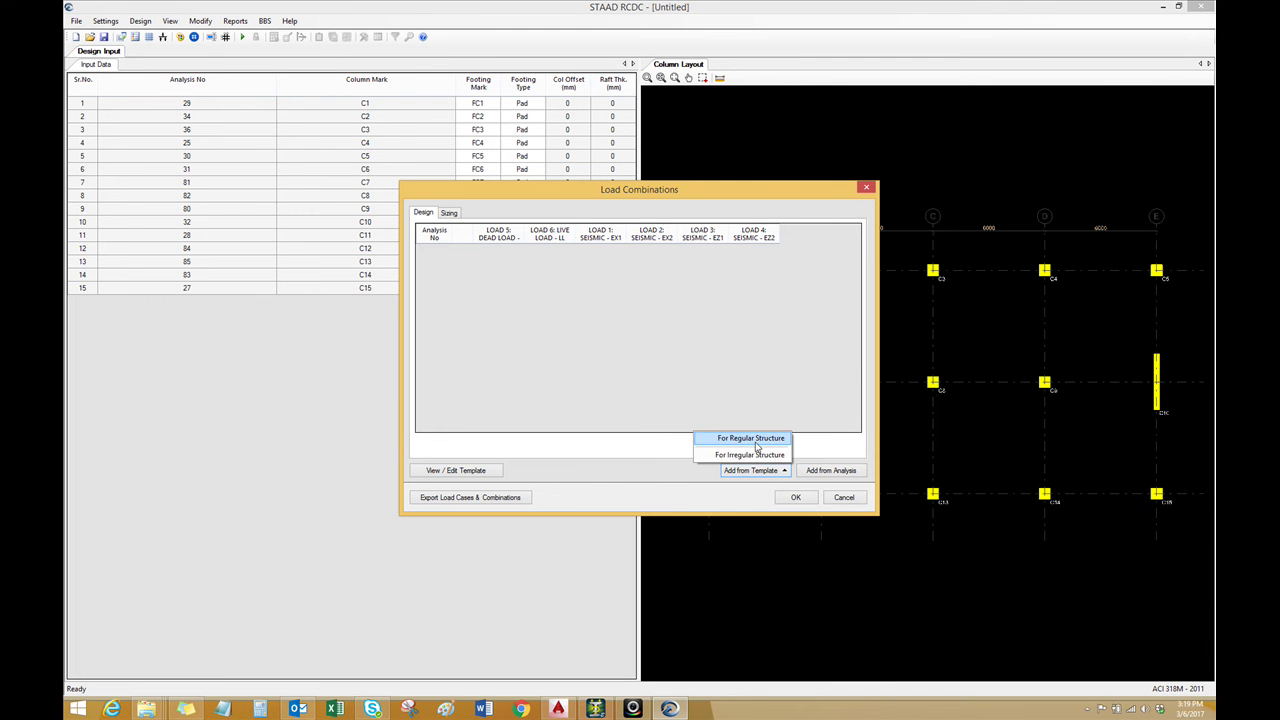
left_click(757, 454)
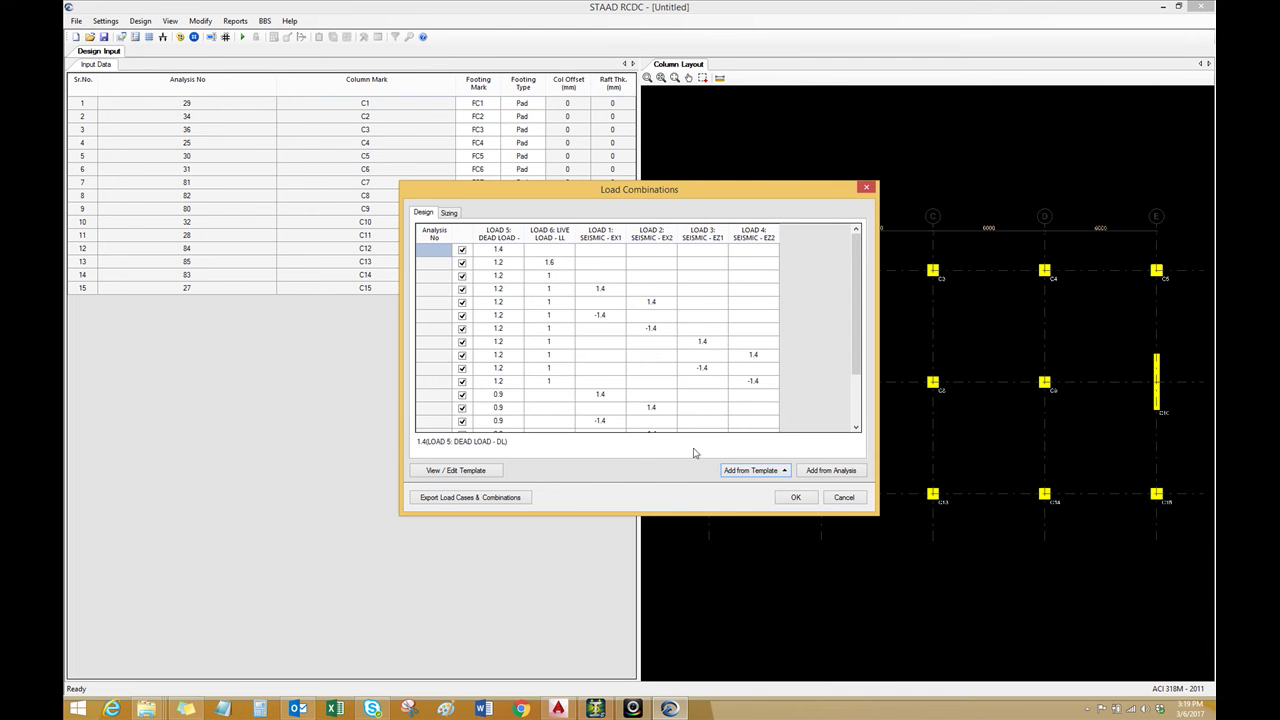
left_click(505, 264)
left_click(508, 282)
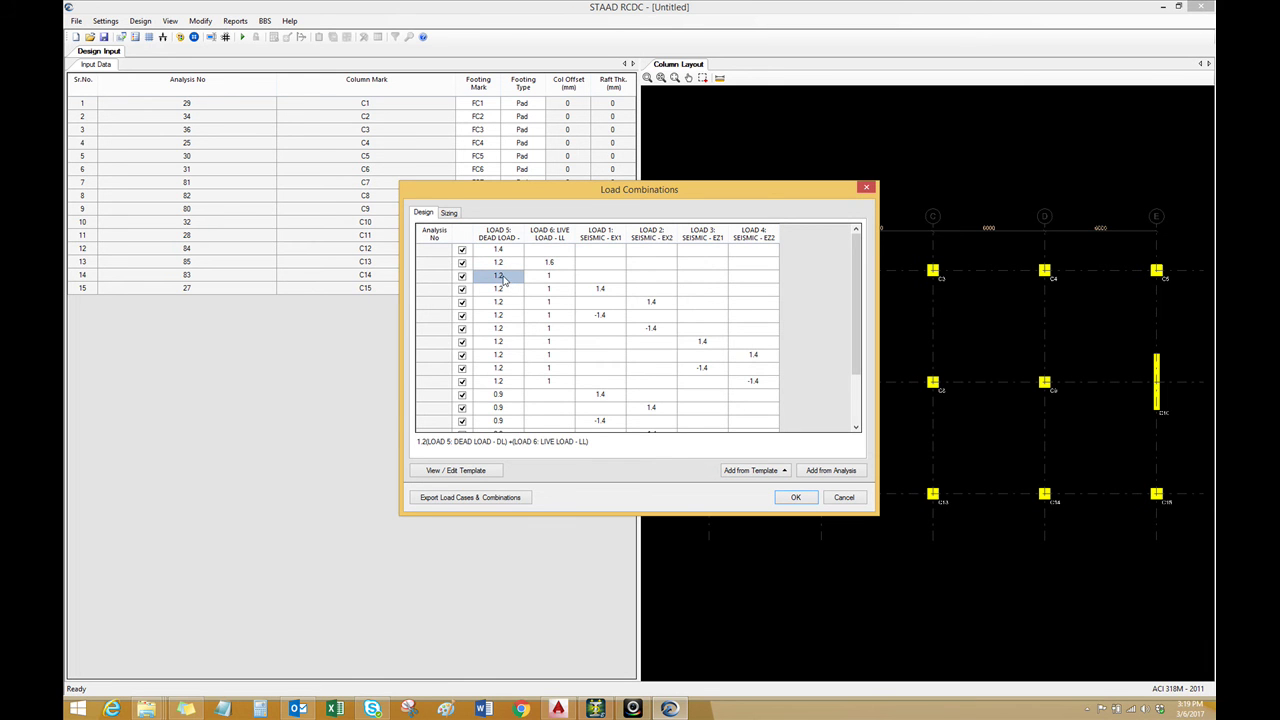
Add the sizing load combinations from the template for regular structures
left_click(451, 213)
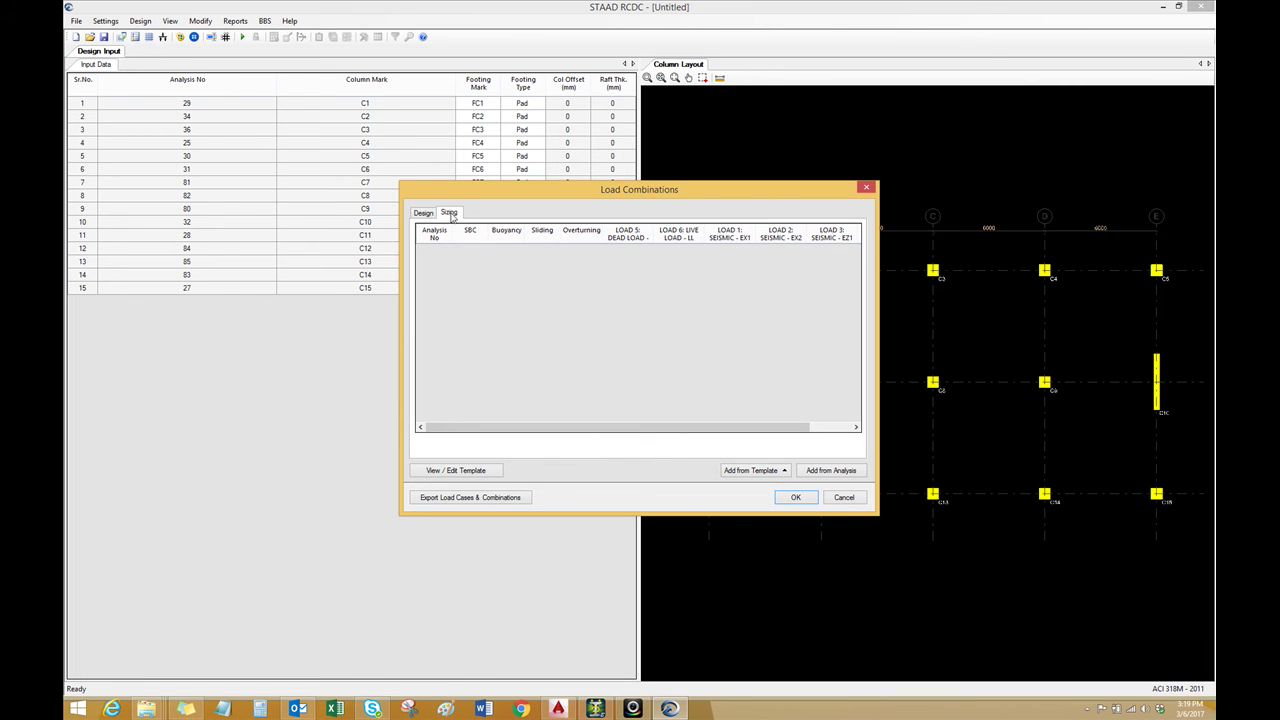
left_click(758, 472)
left_click(760, 438)
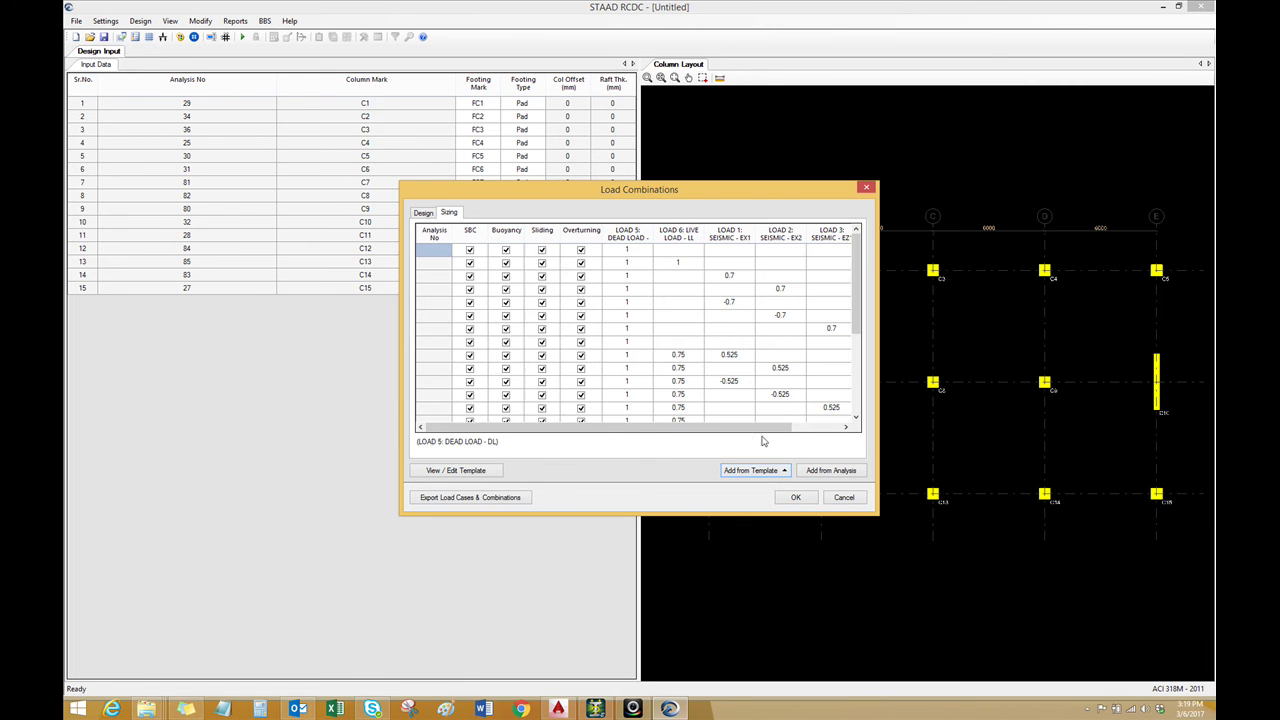
left_click(425, 214)
left_click(442, 214)
Try a factor of 0.8 for SEISMIC - EX1 in the third sizing combination, then restore it to 0.7
left_click(734, 276)
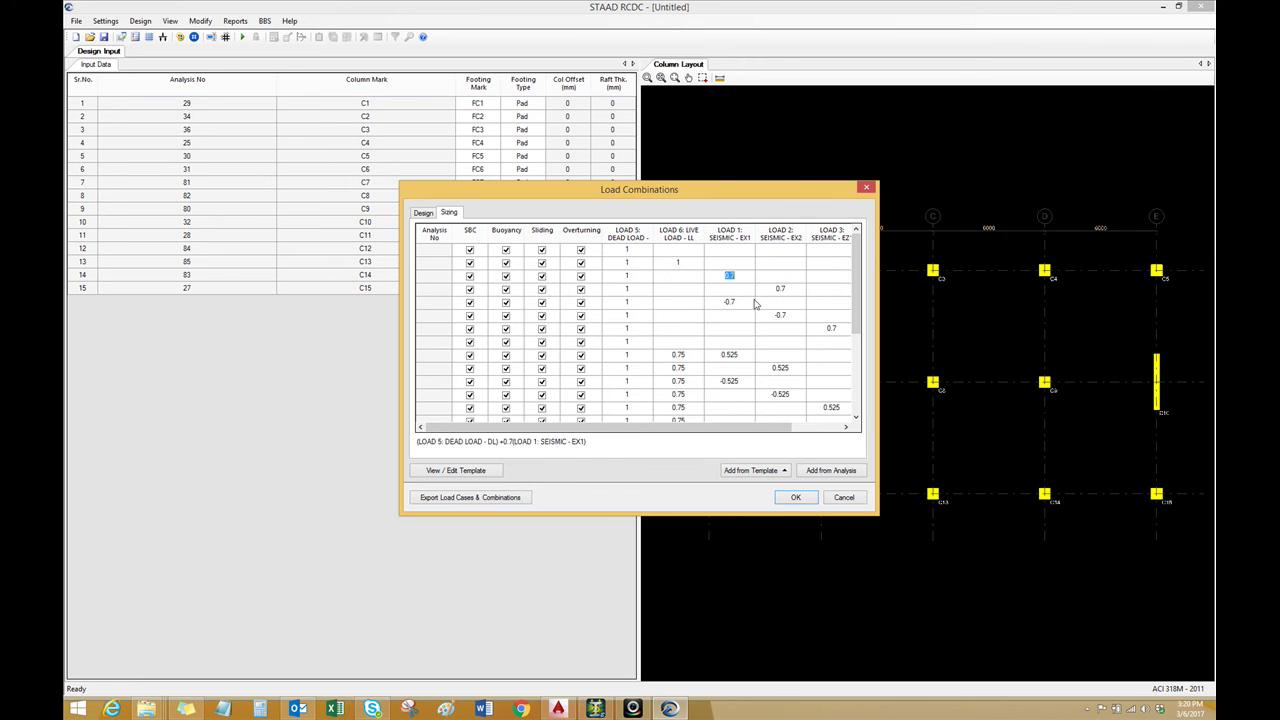
type("0.8")
left_click(740, 302)
left_click(733, 279)
left_click(736, 277)
key("BackSpace")
type("7")
left_click(742, 290)
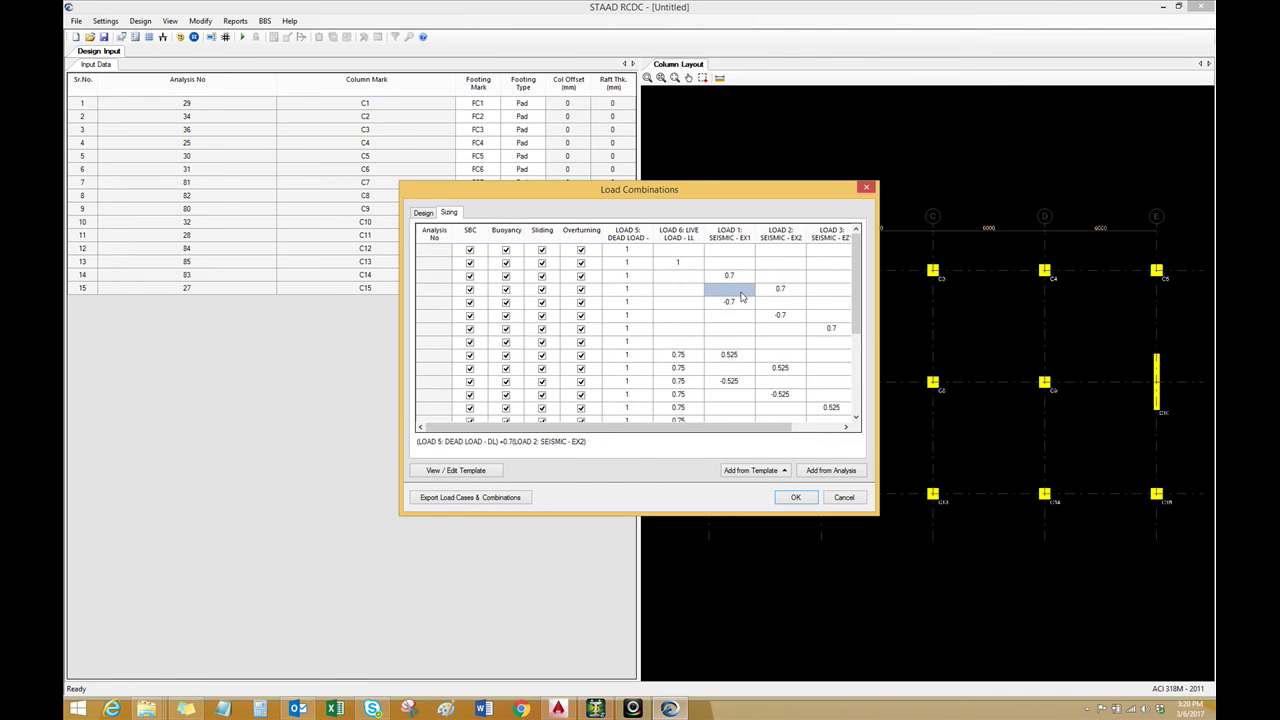
Accept the design and sizing load combinations
left_click(796, 497)
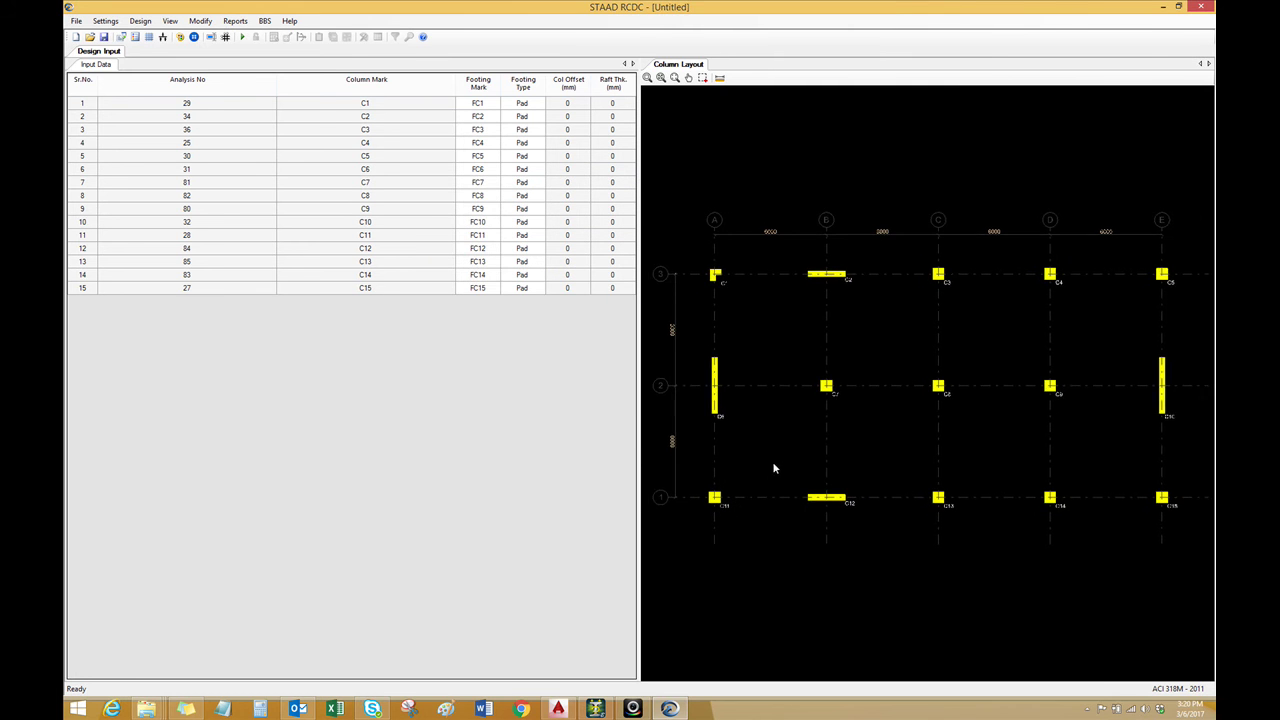
Set the SBC increase for earthquake to 3% in the general settings
left_click(104, 21)
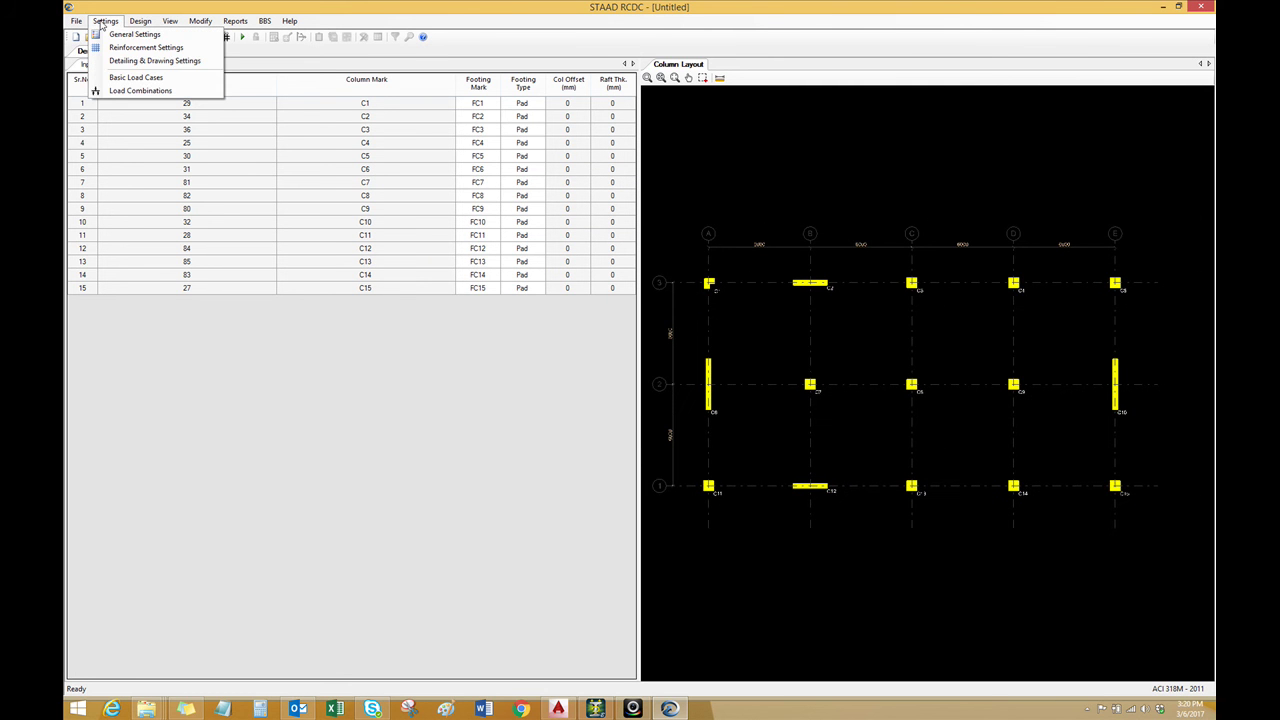
left_click(134, 34)
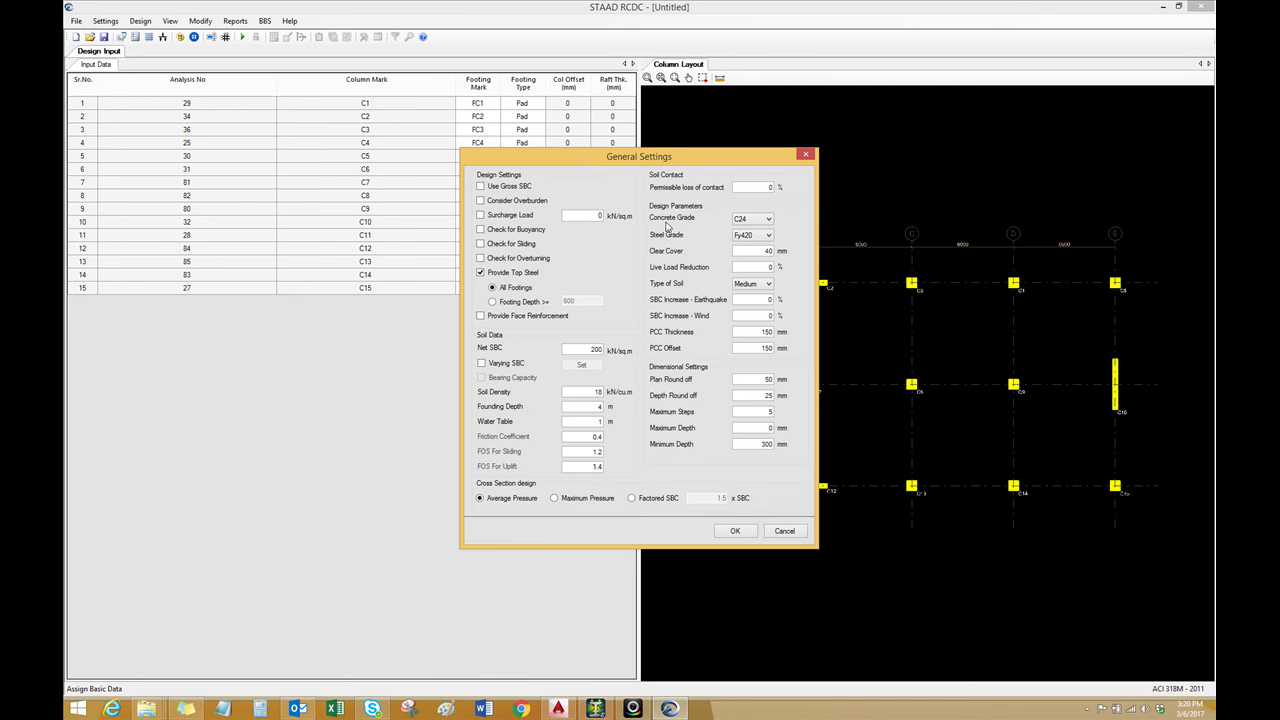
left_click(575, 348)
left_click(582, 347)
double_click(749, 300)
type("3")
left_click(753, 316)
Set the water table to 10 m and accept the general settings
left_click(600, 216)
left_click(590, 392)
left_click(591, 422)
type("10")
double_click(589, 214)
key("Tab")
left_click(728, 533)
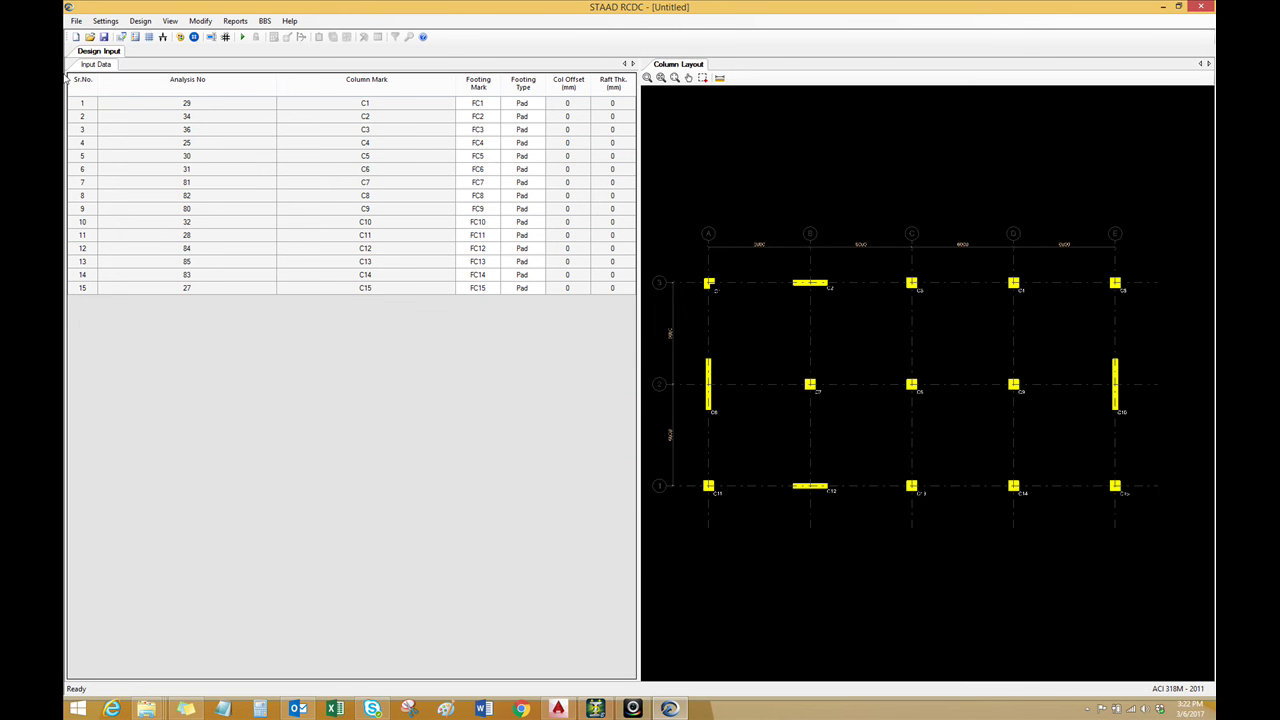
In the reinforcement settings, set the main steel's minimum bottom and minimum top bars to 12 and its maximum bar to 25
left_click(105, 21)
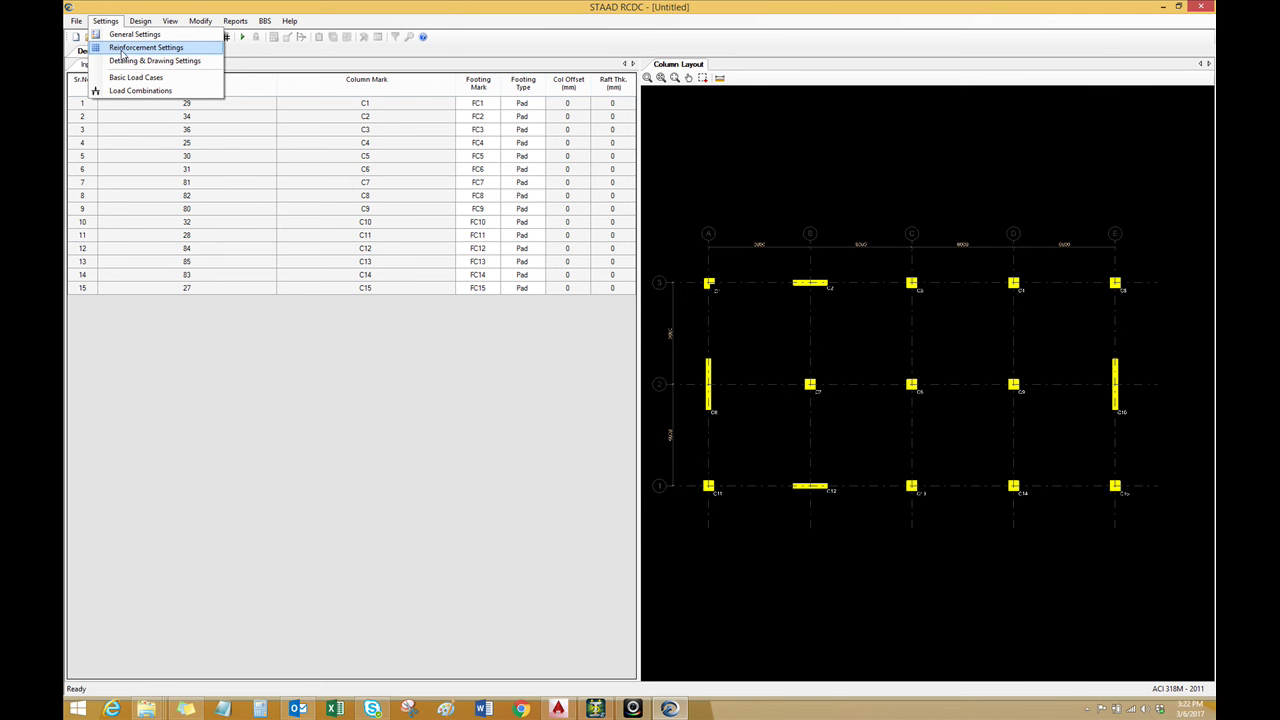
left_click(140, 48)
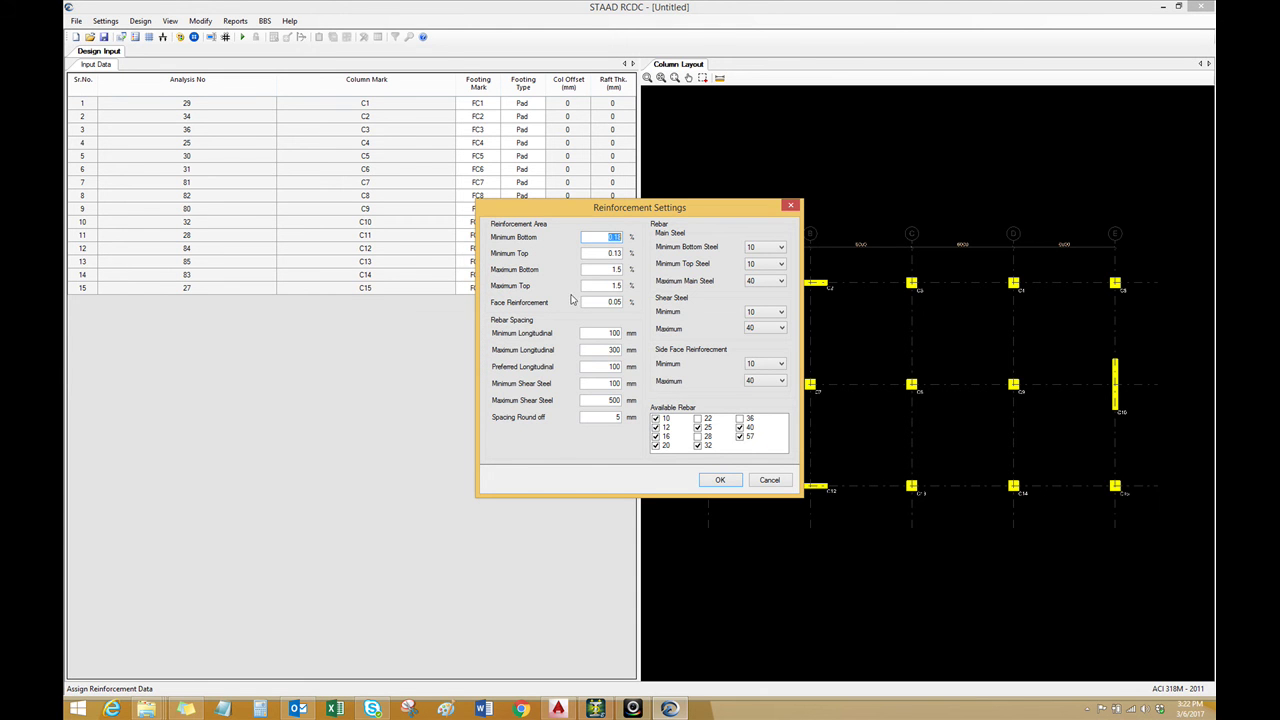
left_click(767, 250)
left_click(771, 265)
left_click(768, 268)
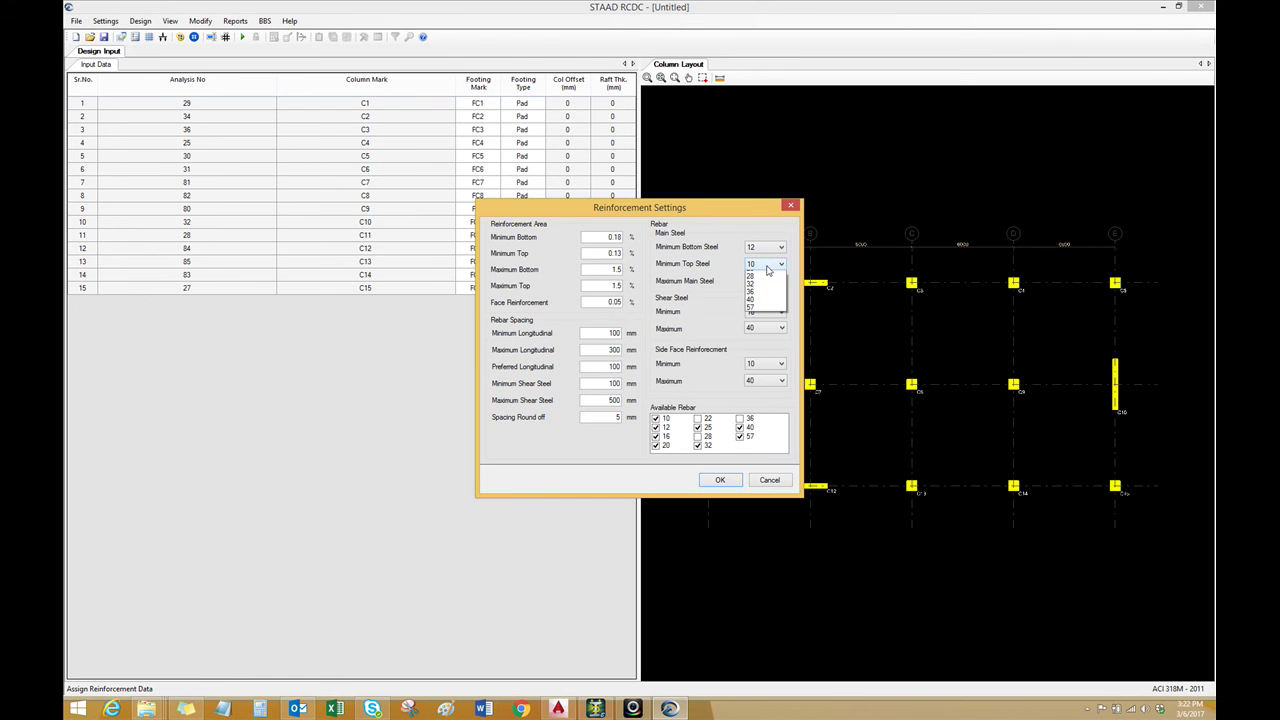
left_click(767, 284)
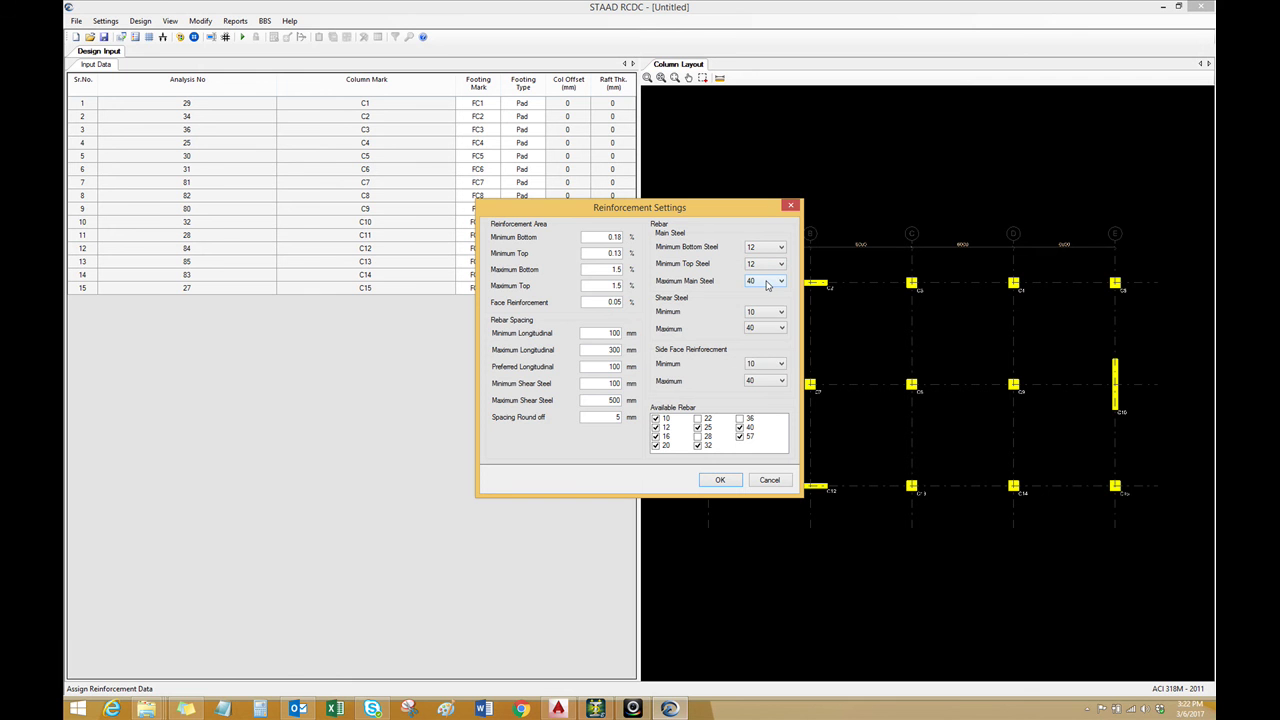
left_click(767, 281)
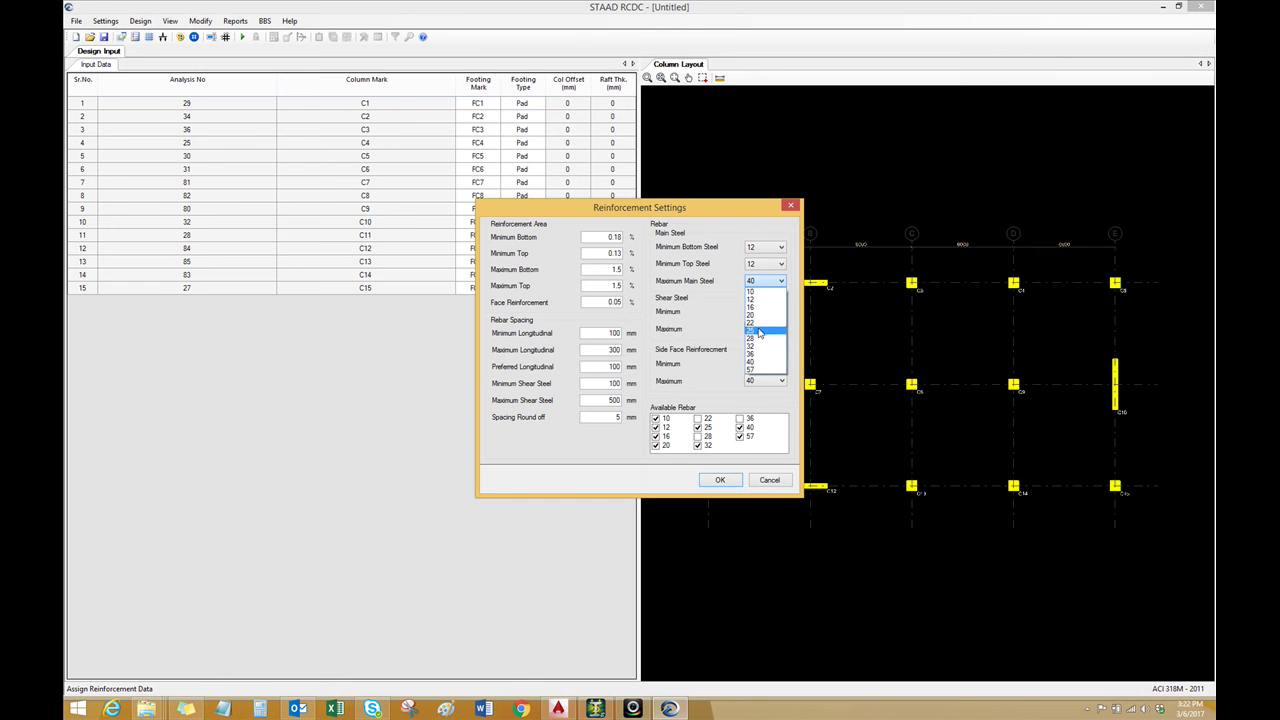
left_click(760, 332)
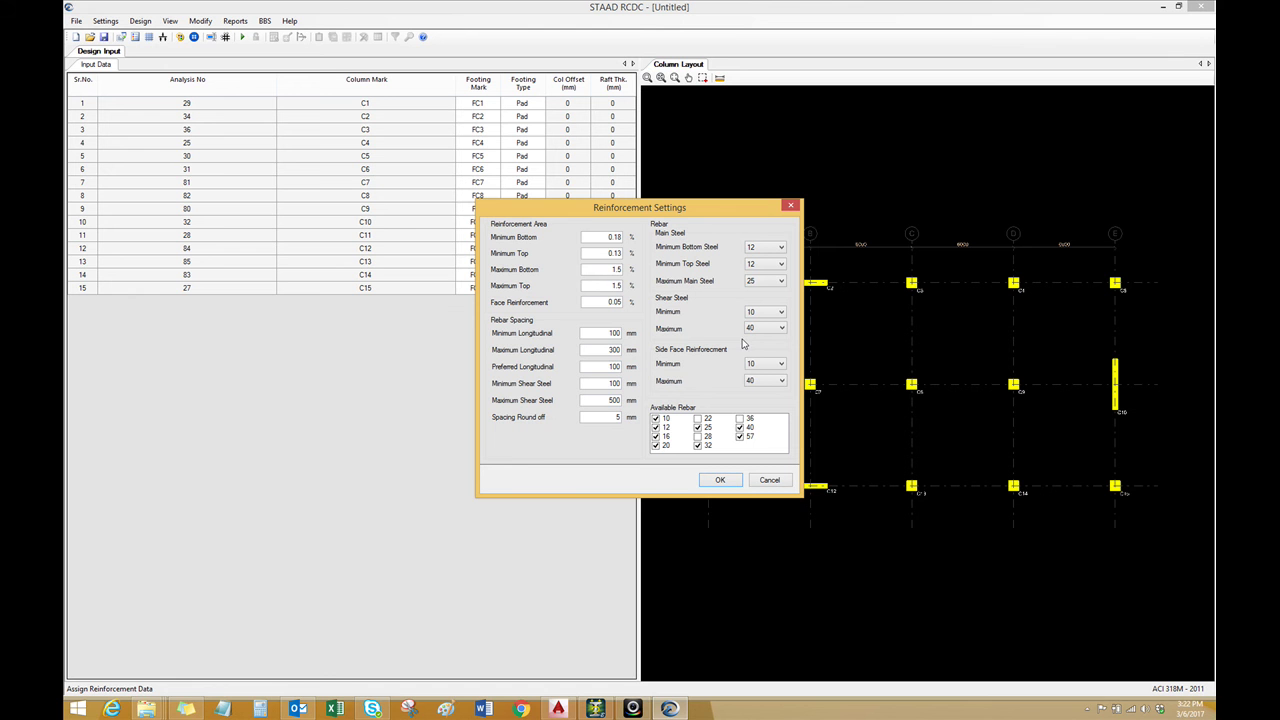
Set the shear steel bar sizes to a minimum of 12 and a maximum of 25
left_click(751, 331)
left_click(757, 317)
left_click(760, 329)
left_click(766, 329)
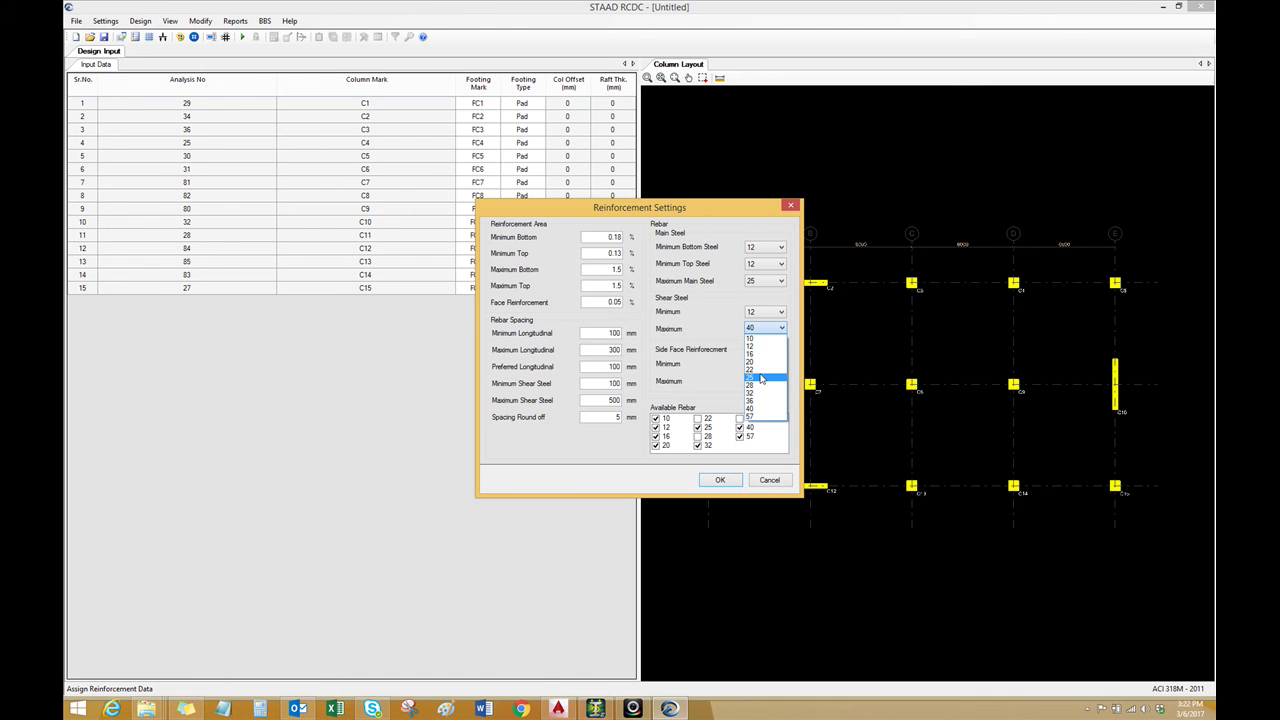
left_click(760, 378)
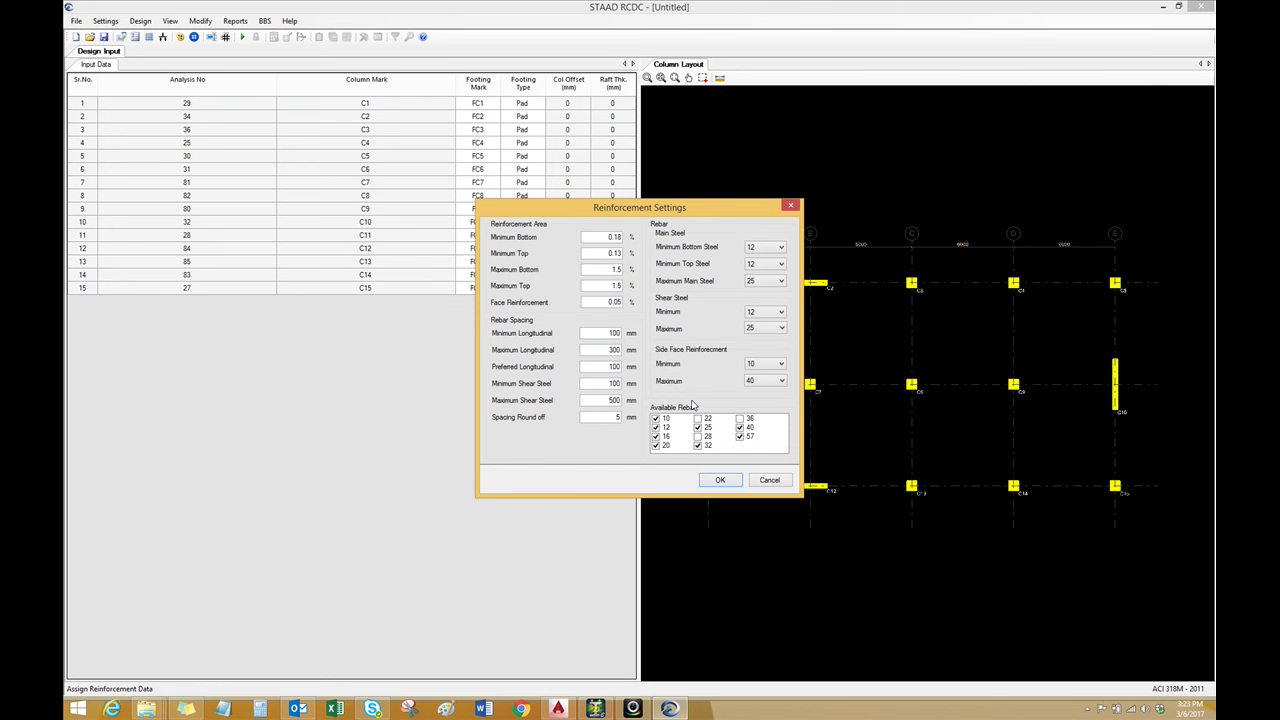
Set the side face reinforcement bars to minimum 12 and maximum 25, and accept the reinforcement settings
left_click(765, 364)
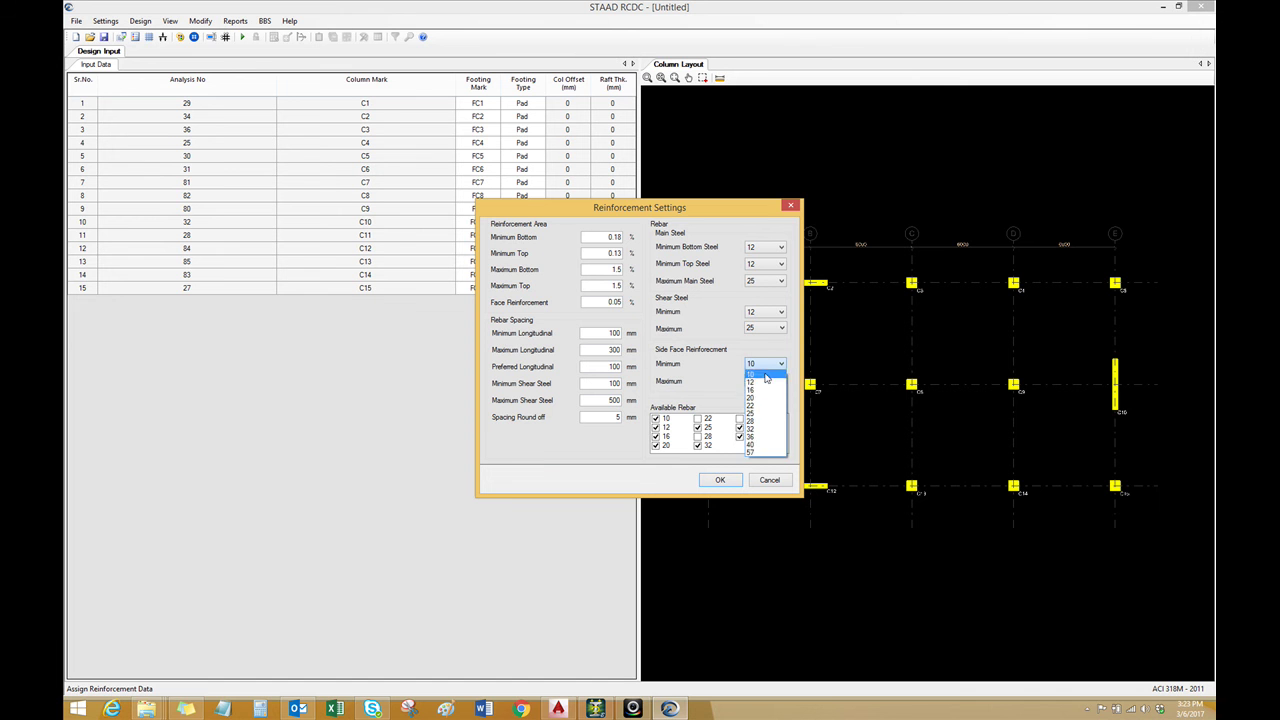
left_click(766, 383)
left_click(766, 383)
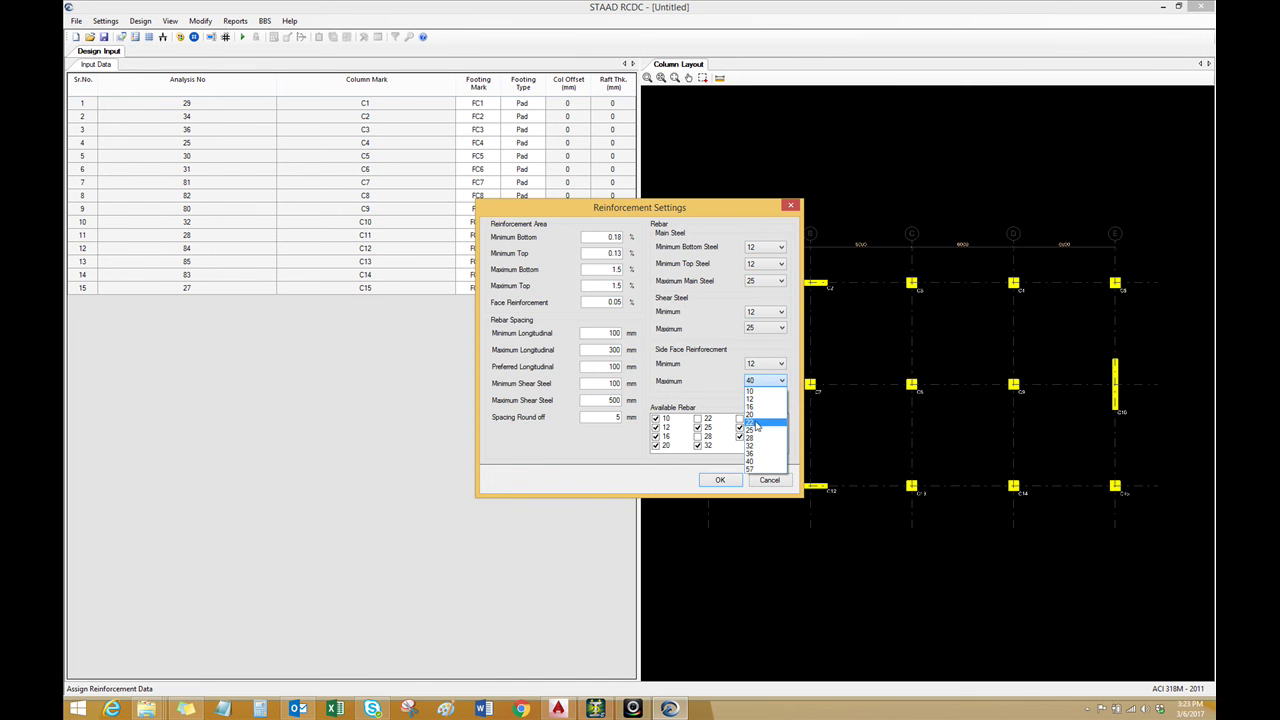
left_click(757, 430)
left_click(735, 446)
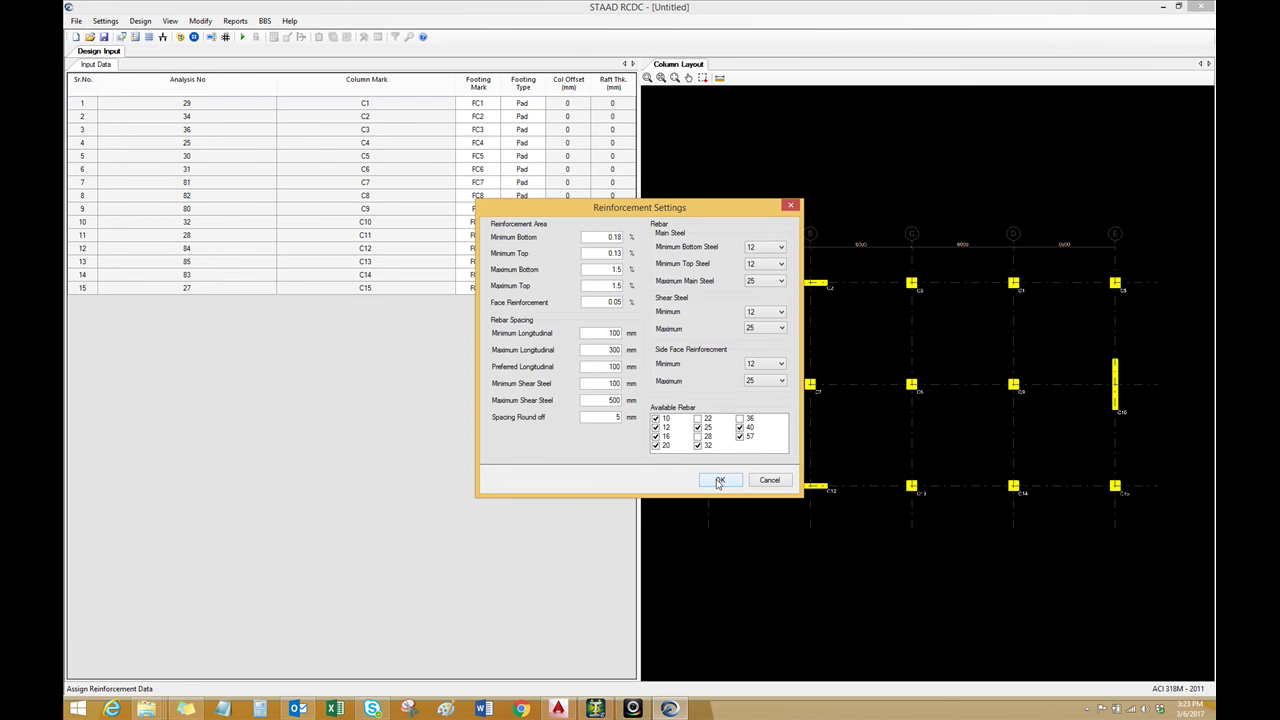
left_click(719, 481)
Review the detailing and drawing settings and accept them with their existing values
left_click(107, 23)
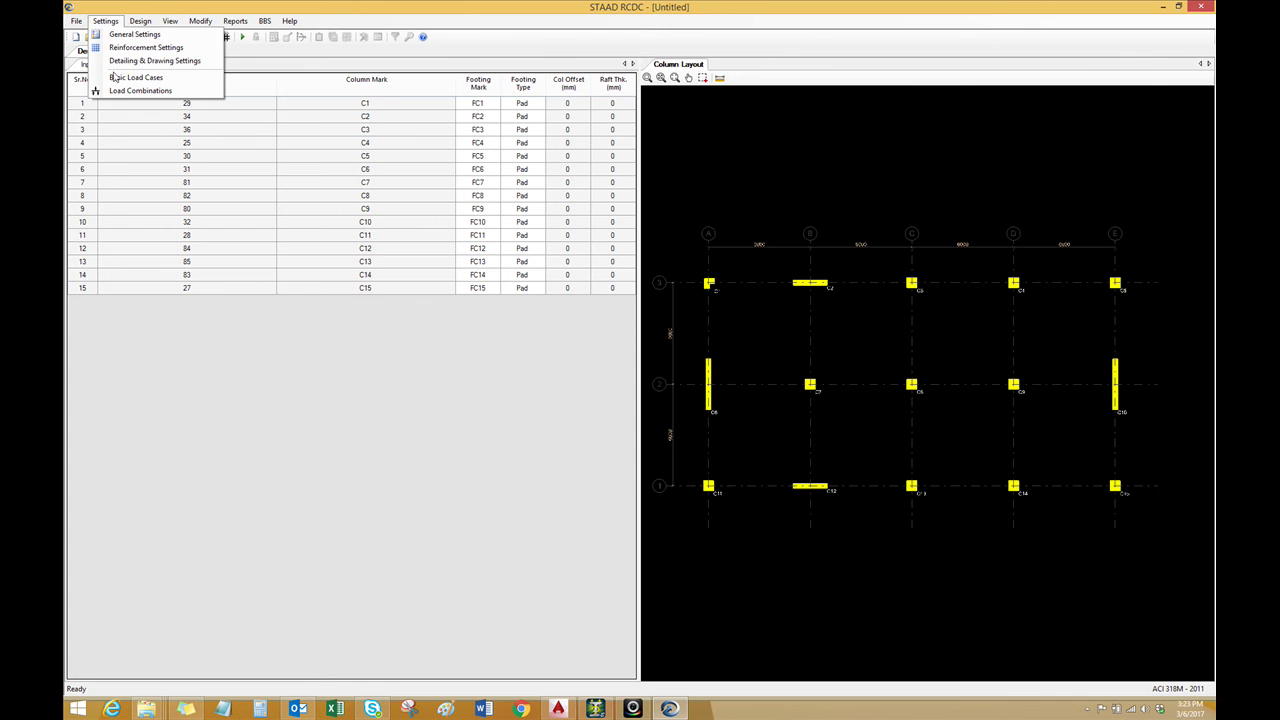
left_click(116, 62)
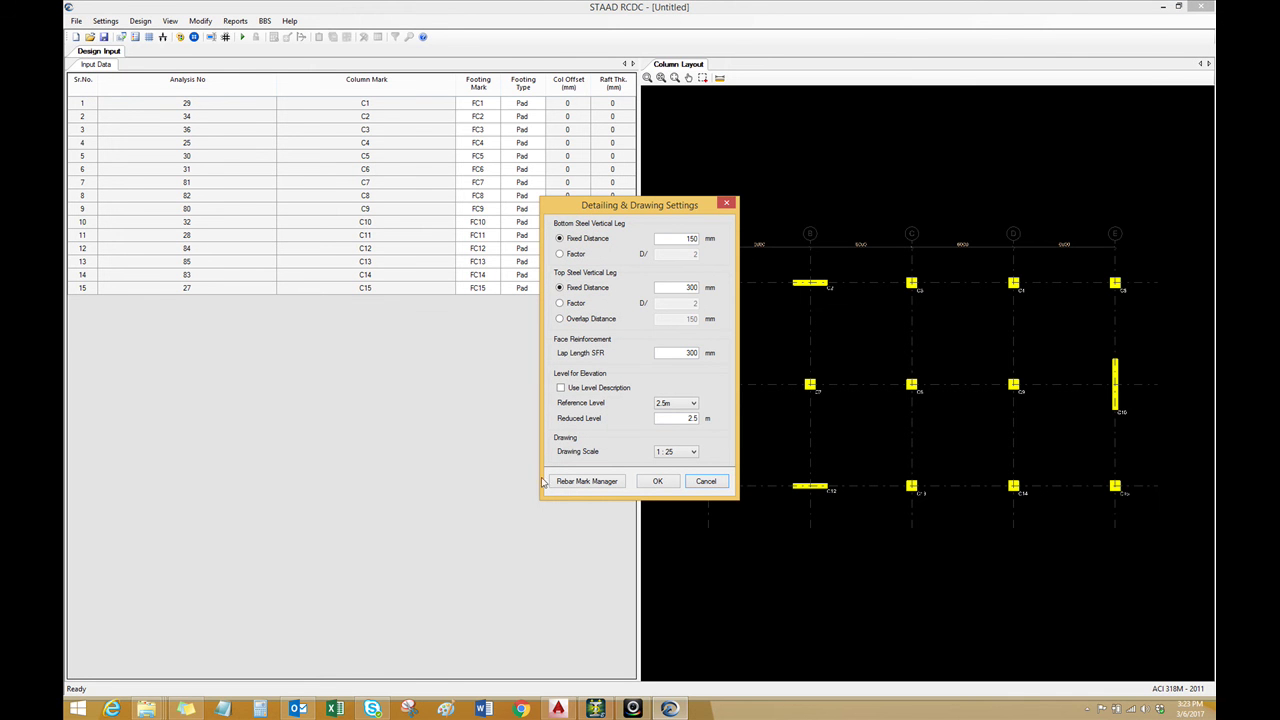
left_click(658, 481)
Turn off the Provide Top Steel option in the general settings and accept them
left_click(104, 21)
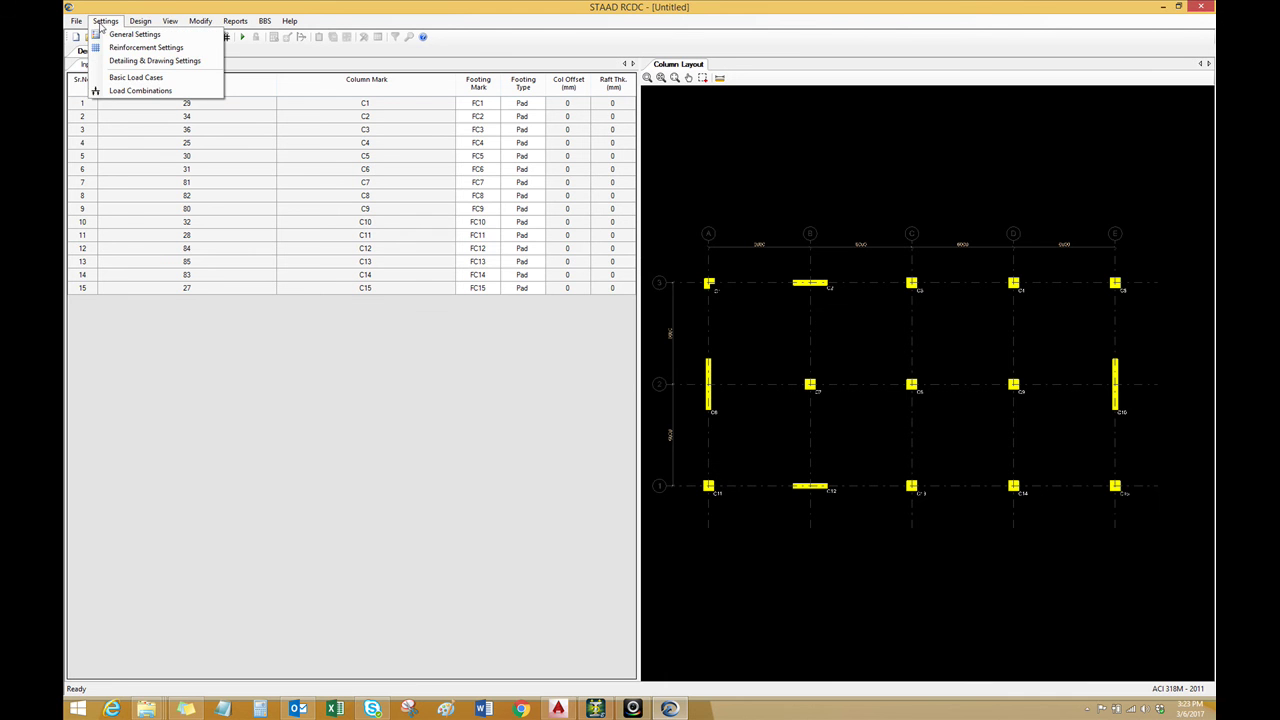
left_click(130, 34)
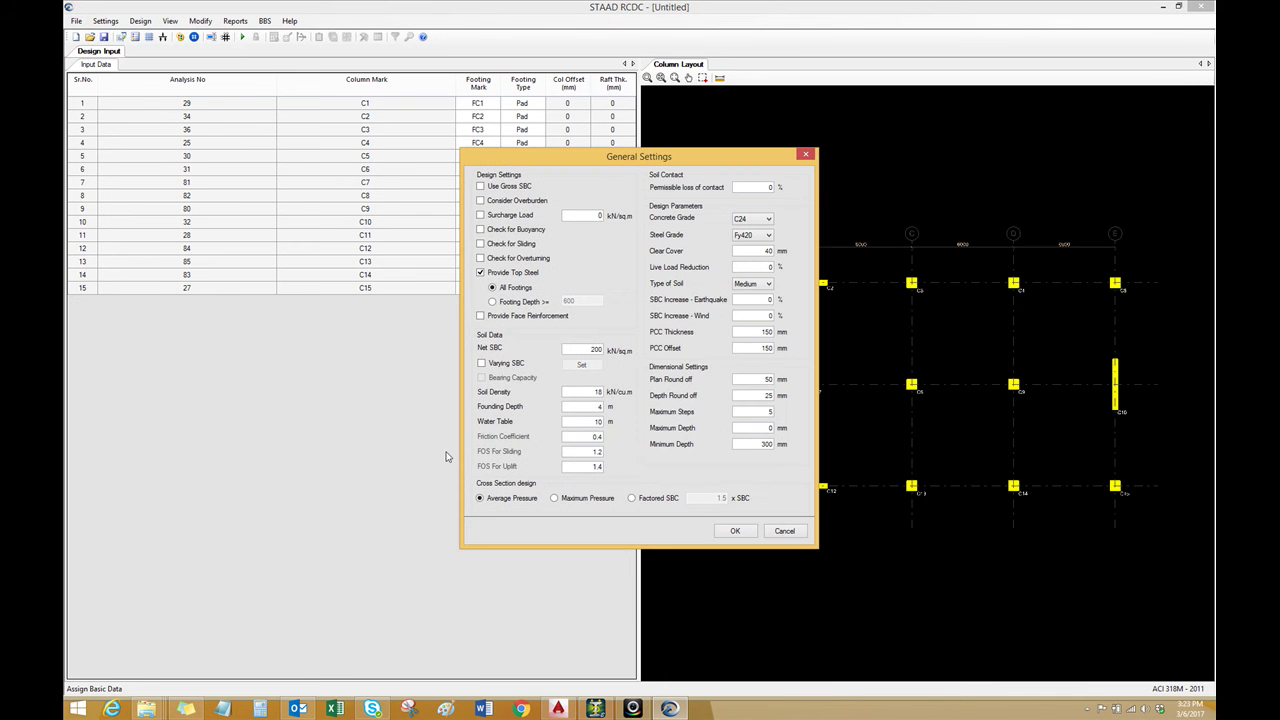
left_click(481, 273)
left_click(735, 530)
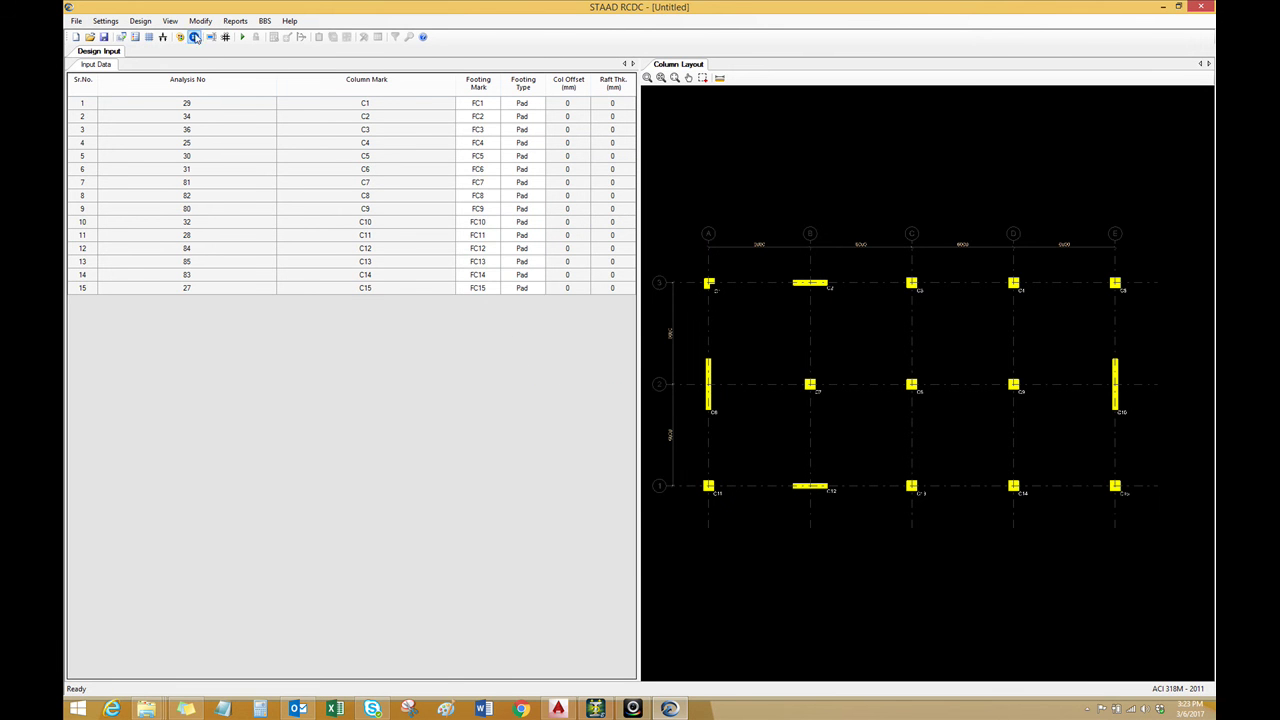
Run the design for all footings and inspect the resulting footing layout
left_click(140, 21)
left_click(150, 36)
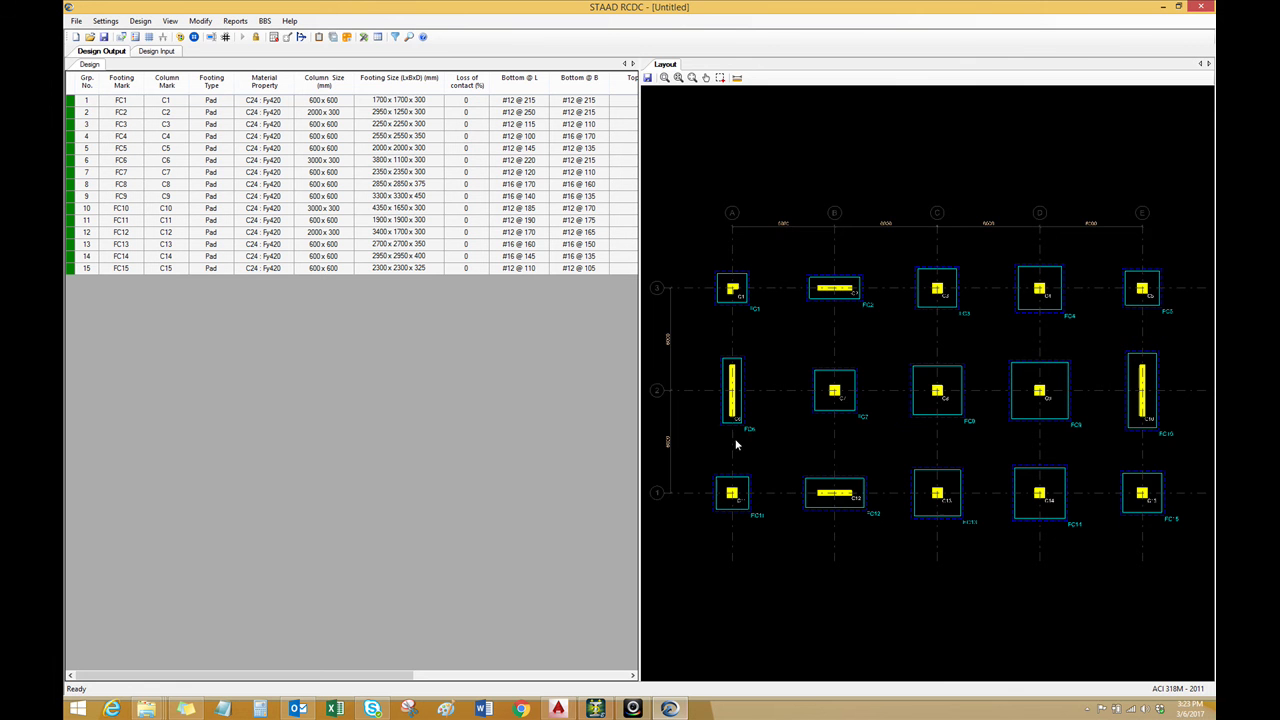
scroll(740, 418, "up", 2)
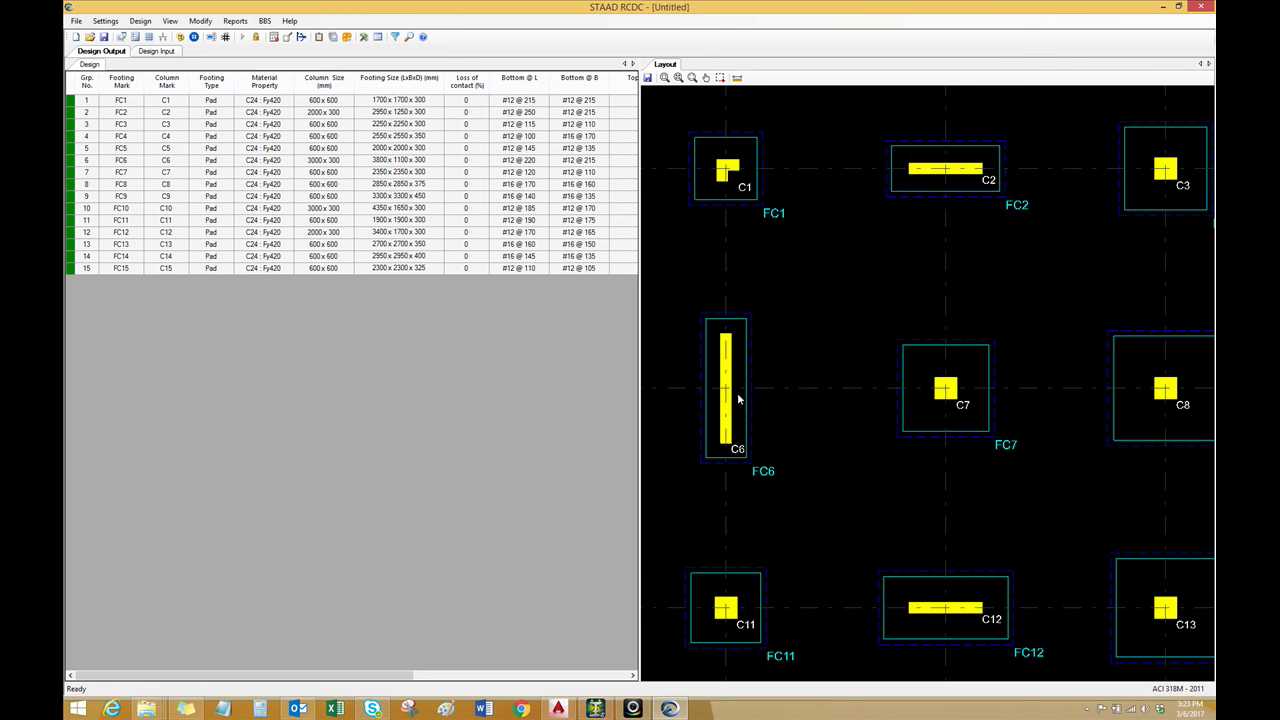
scroll(740, 430, "down", 2)
middle_click_drag(857, 537, 756, 522)
scroll(768, 524, "down", 3)
scroll(1002, 439, "up", 3)
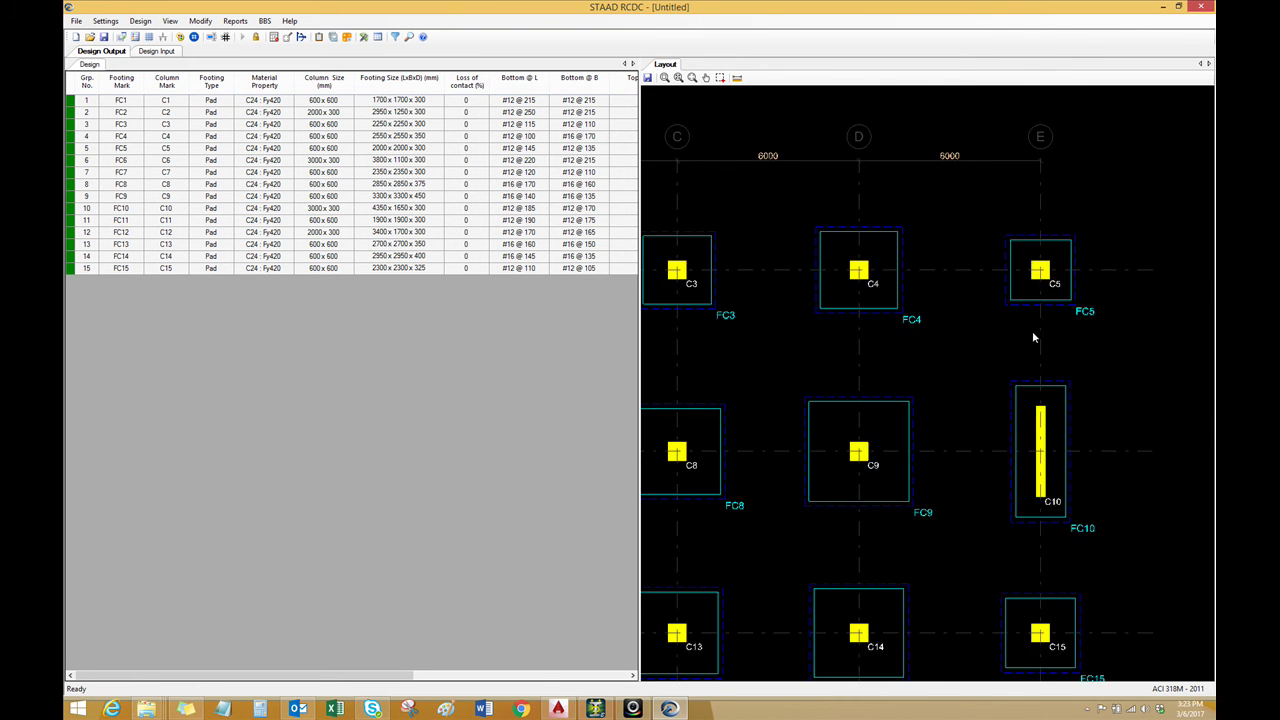
scroll(1018, 357, "down", 4)
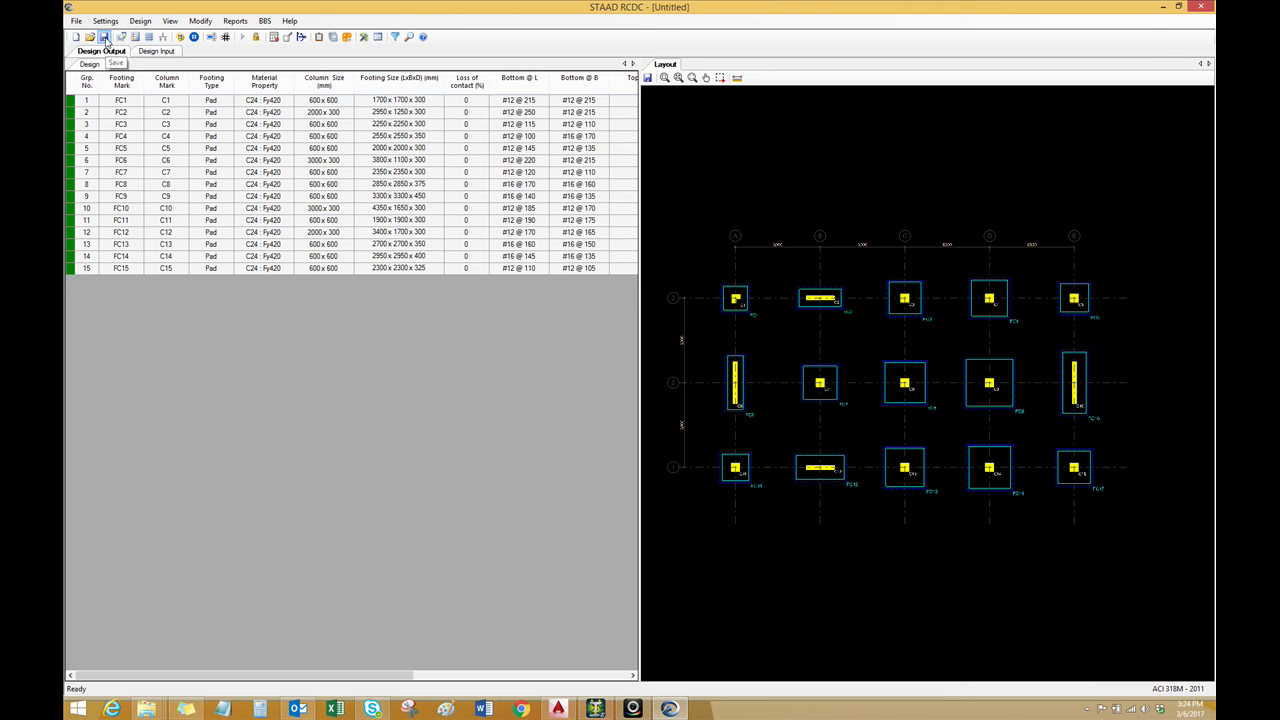
Save the project as "footing design" in the Global Structure R2 folder
key("ctrl+s")
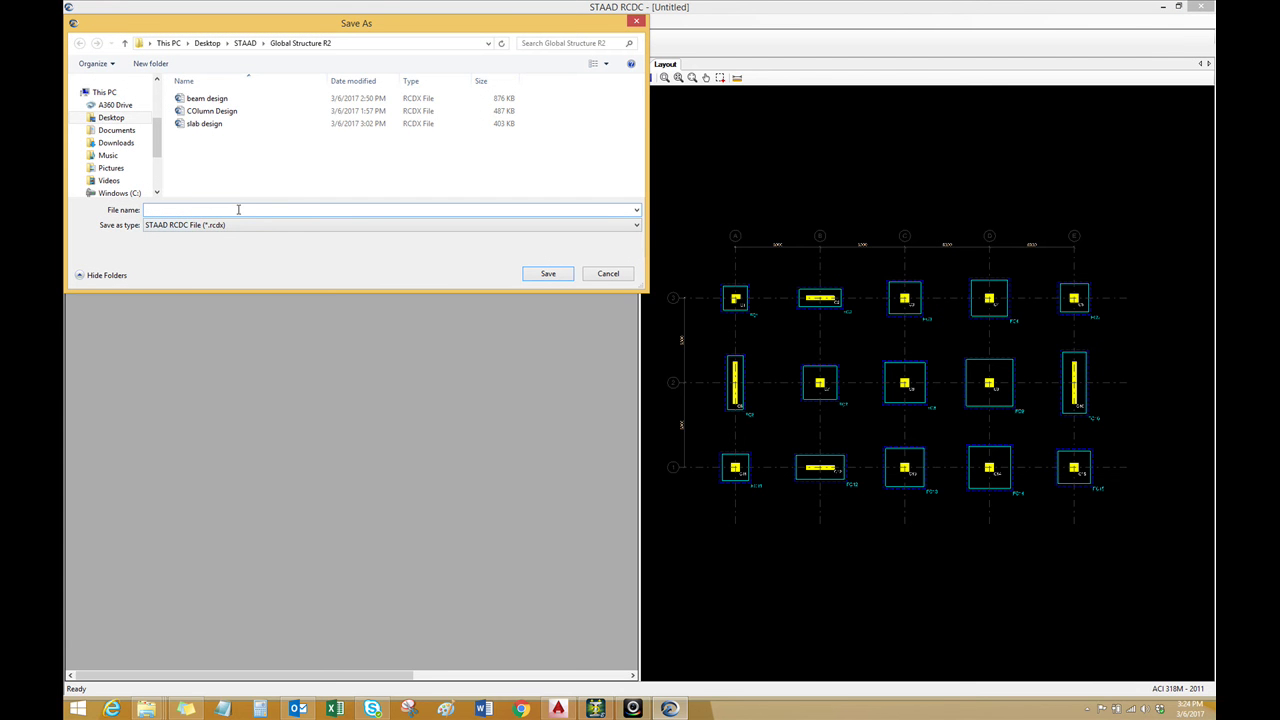
type("footing design")
left_click(549, 274)
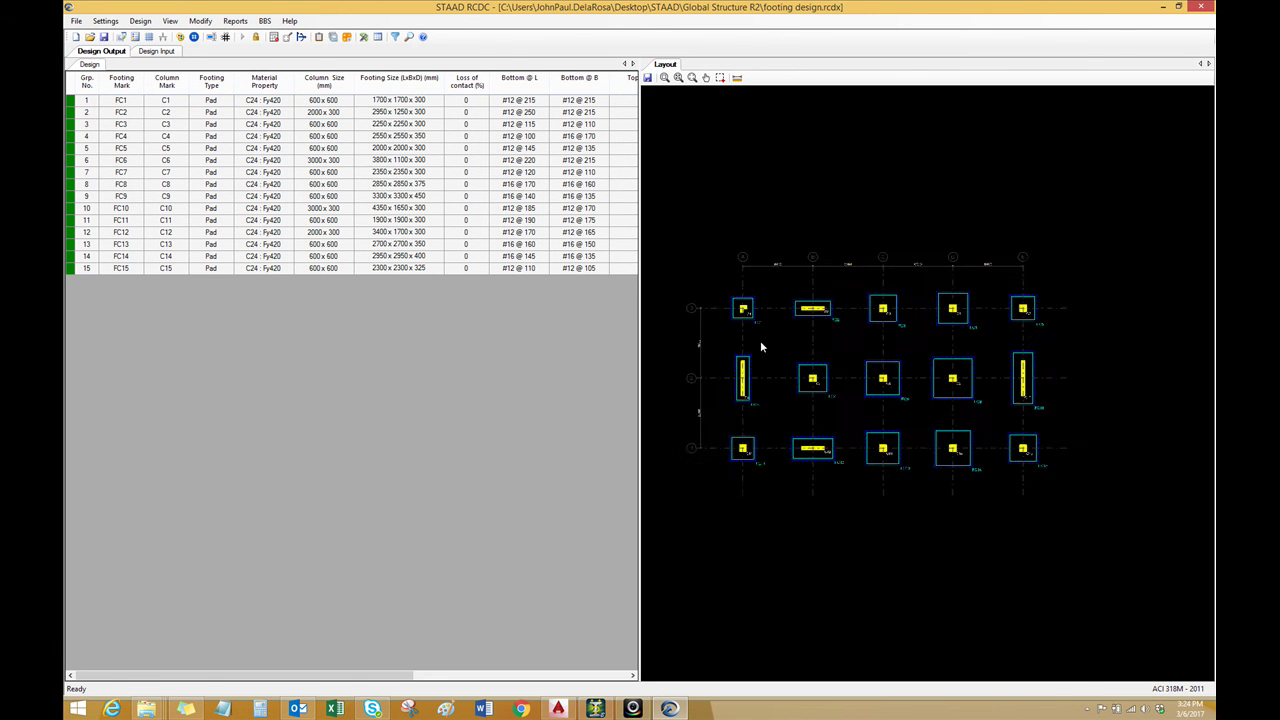
mouse_move(760, 342)
middle_mouse_down()
mouse_move(763, 320)
mouse_move(760, 338)
mouse_move(758, 317)
mouse_move(714, 311)
mouse_move(728, 308)
middle_mouse_up()
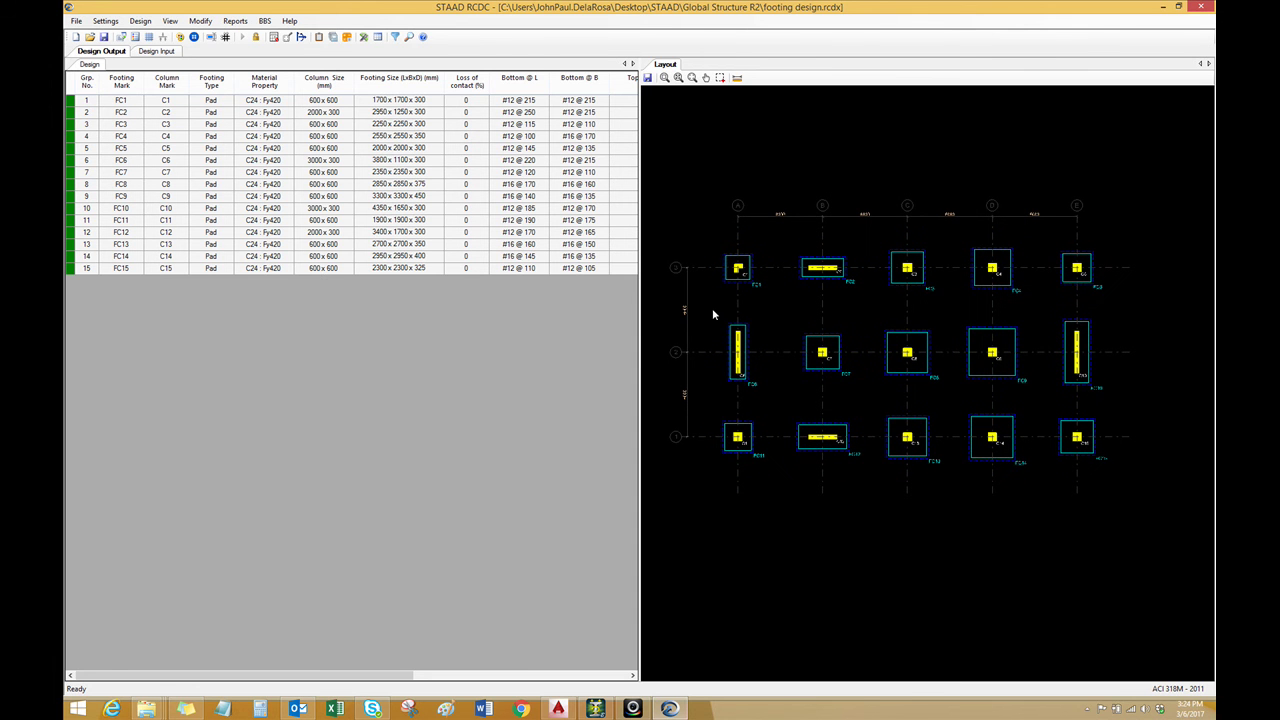